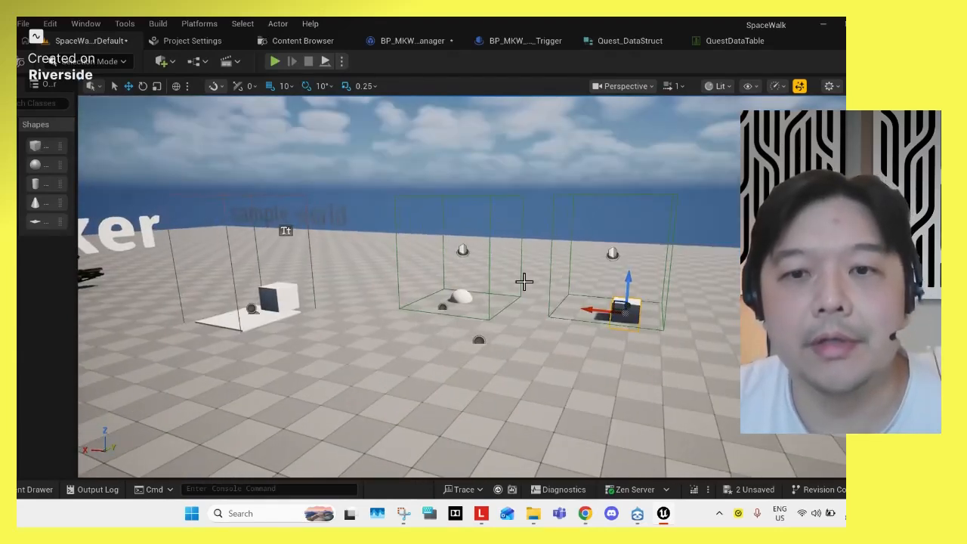
Review the quest script notes in the Riverside browser window, shrink that window, and return to the Unreal Editor level
{"action": "left_click", "coordinate": [461, 297]}
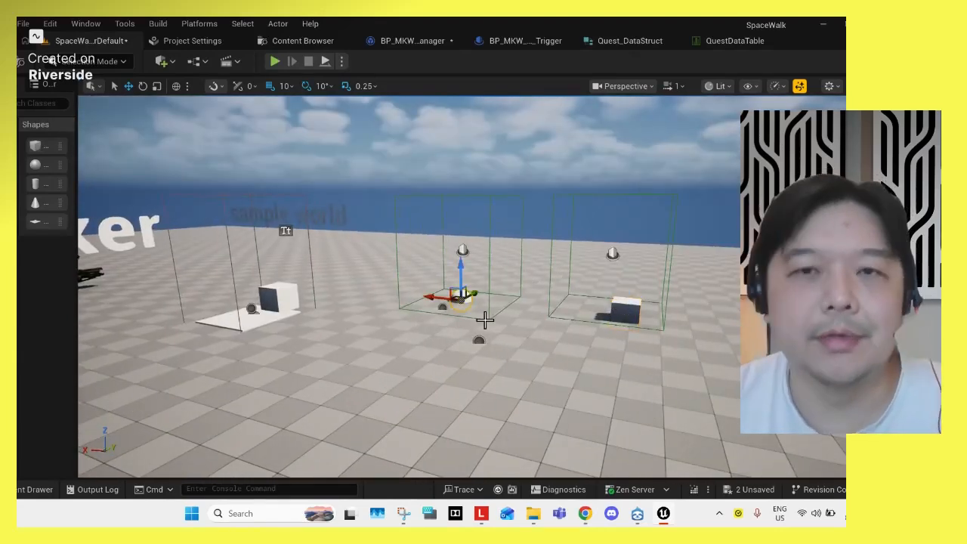
{"action": "key", "text": "alt+Tab"}
{"action": "scroll", "coordinate": [288, 208], "scroll_direction": "down", "scroll_amount": 2}
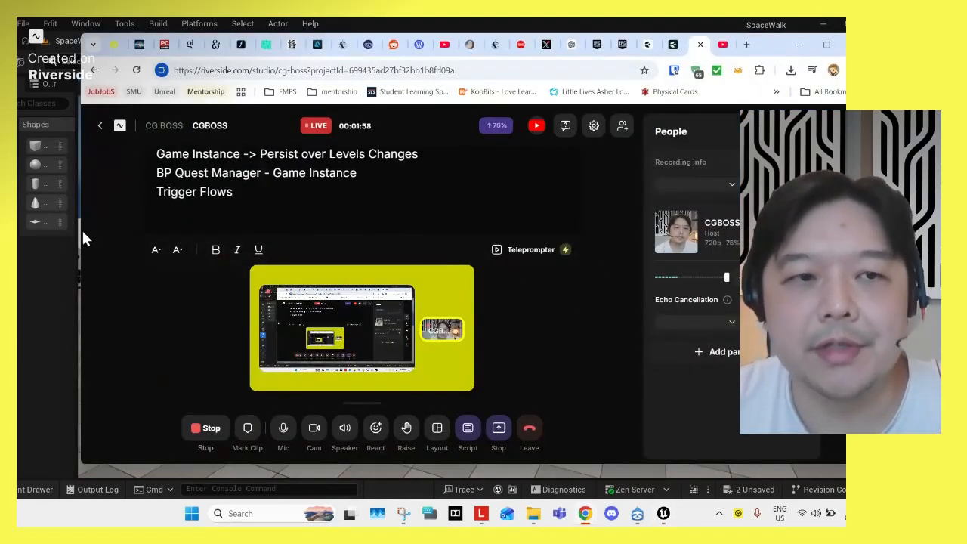
{"action": "left_click_drag", "start_coordinate": [89, 231], "coordinate": [571, 239]}
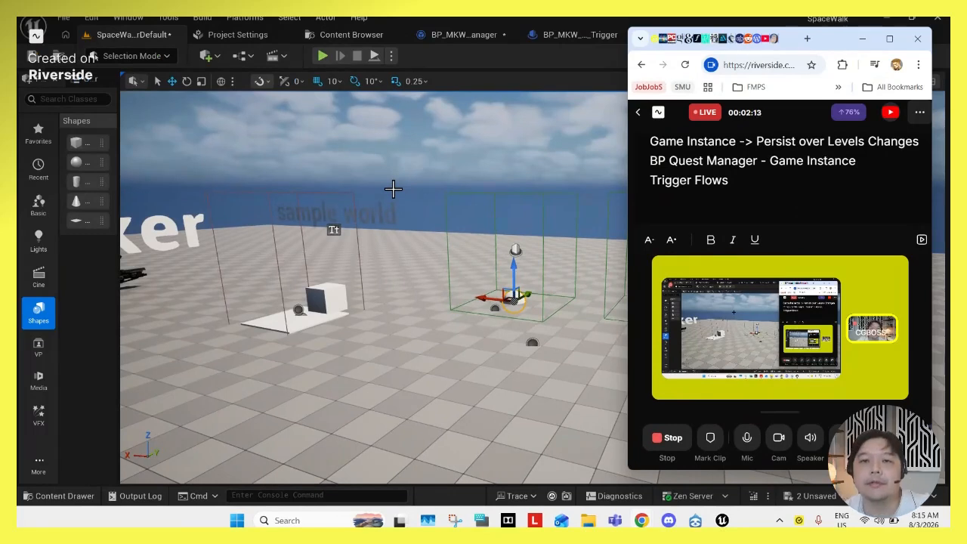
{"action": "left_click", "coordinate": [38, 507]}
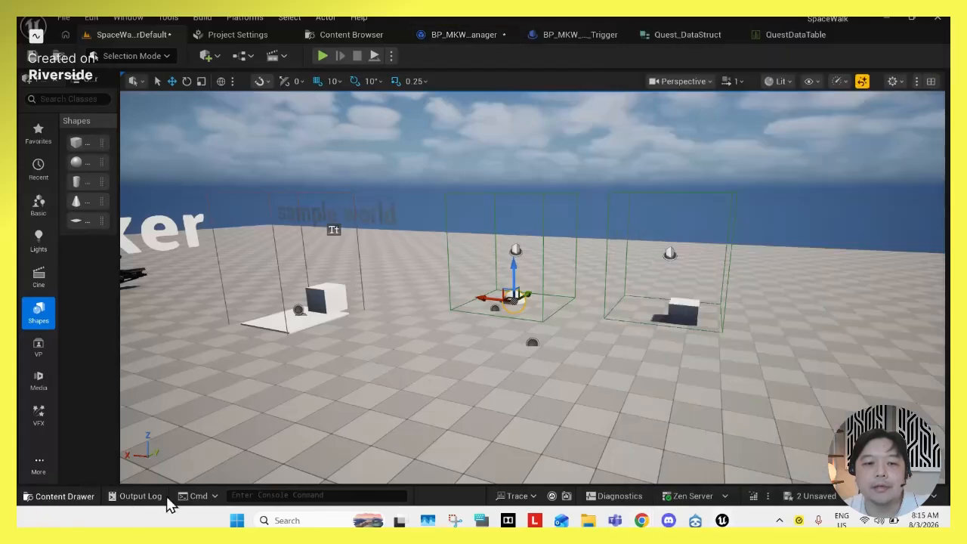
Look over QuestDataTable and Quest_DataStruct, and locate the structure asset in the MoonWalker content folder
{"action": "left_click", "coordinate": [762, 34]}
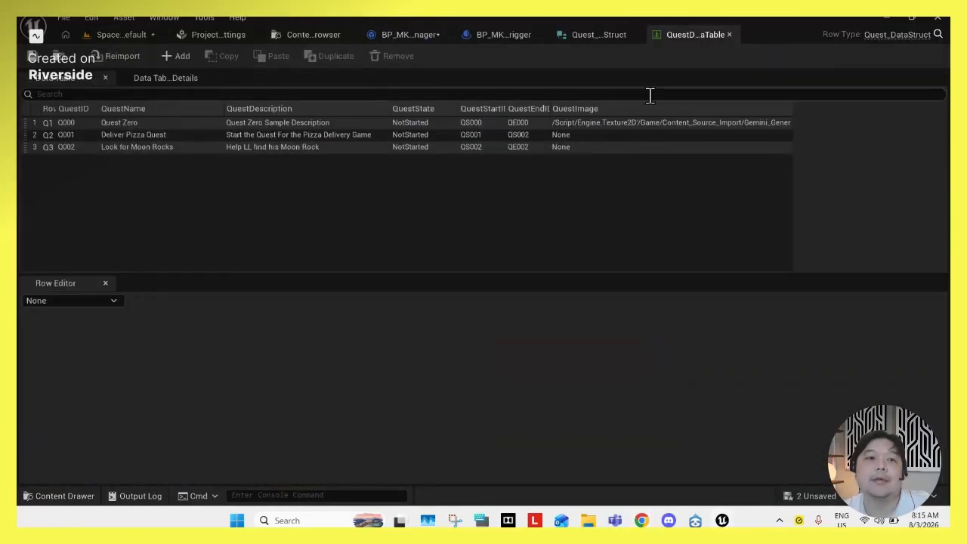
{"action": "left_click", "coordinate": [600, 34]}
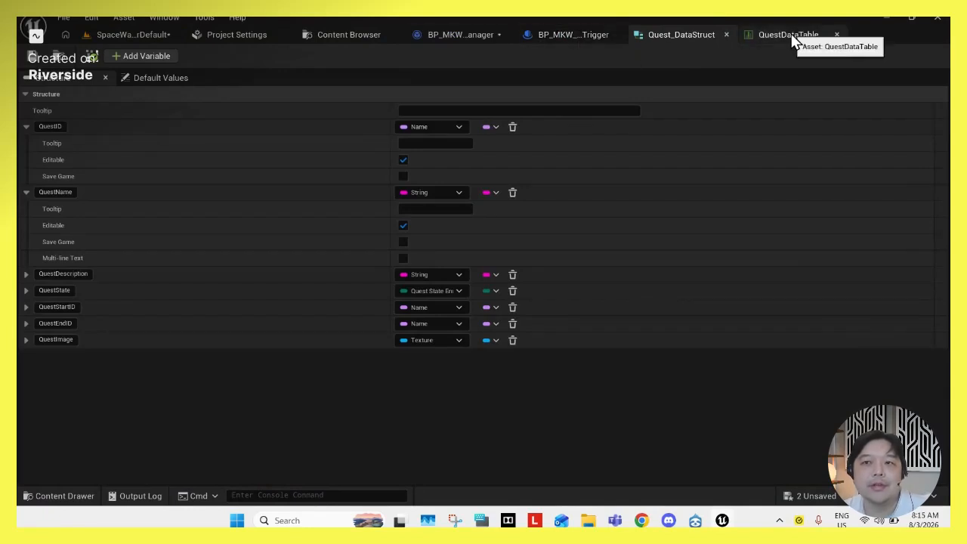
{"action": "left_click", "coordinate": [64, 498]}
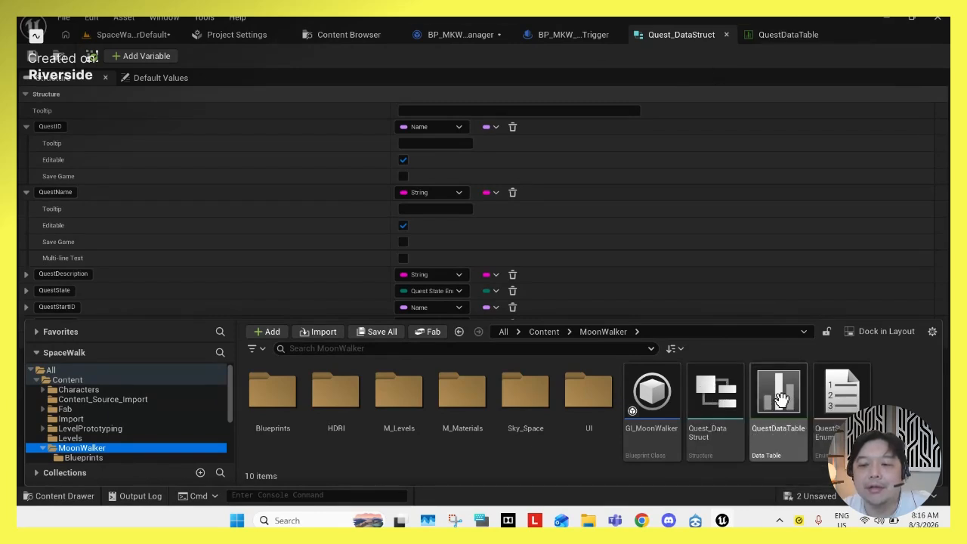
{"action": "left_click", "coordinate": [713, 390]}
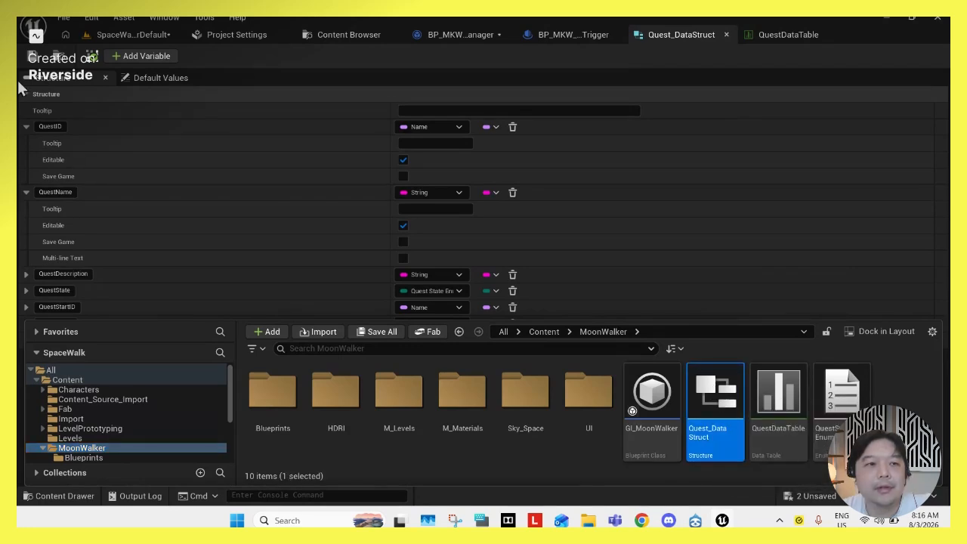
Examine the fields of Quest_DataStruct, expanding QuestID, QuestName and QuestState and checking the container and variable type choices for QuestState
{"action": "left_click", "coordinate": [26, 126]}
{"action": "left_click", "coordinate": [26, 143]}
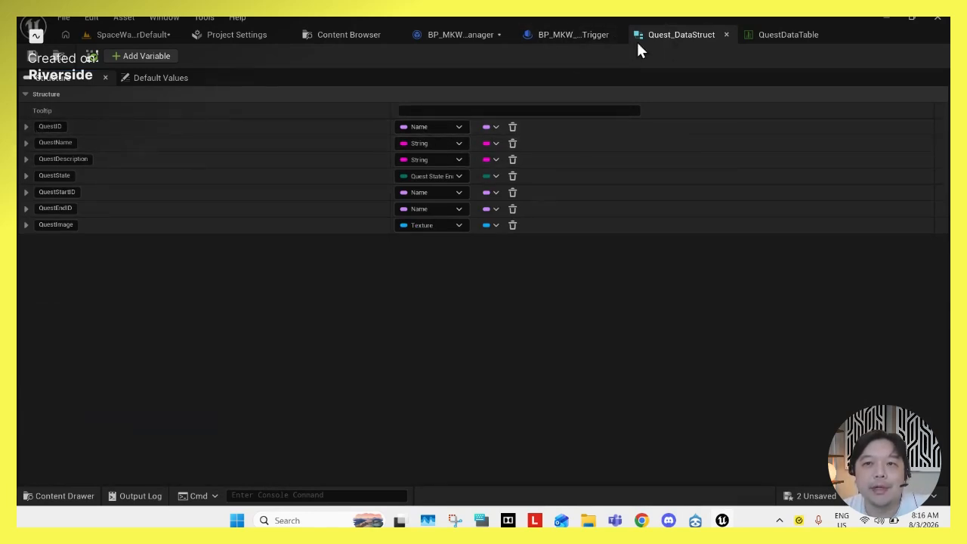
{"action": "left_click", "coordinate": [25, 125]}
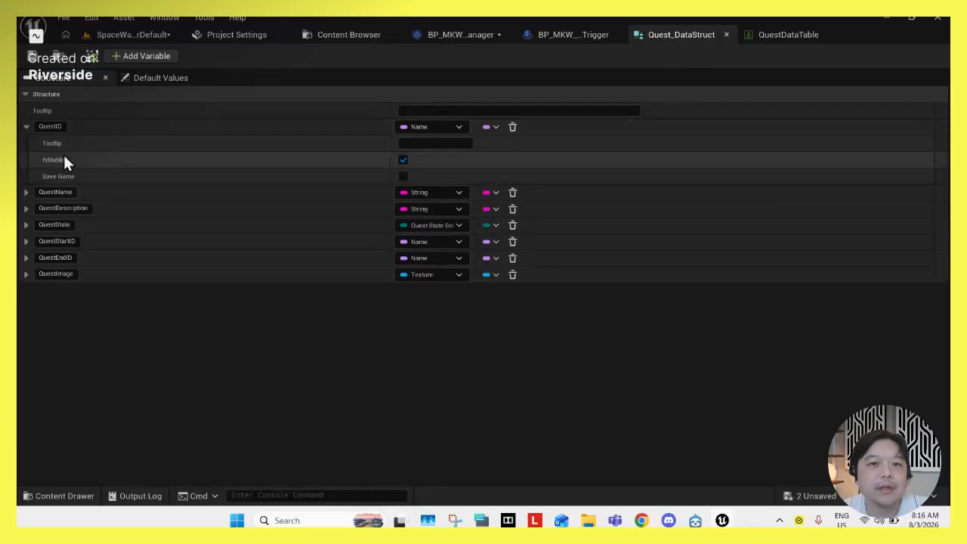
{"action": "left_click", "coordinate": [25, 193]}
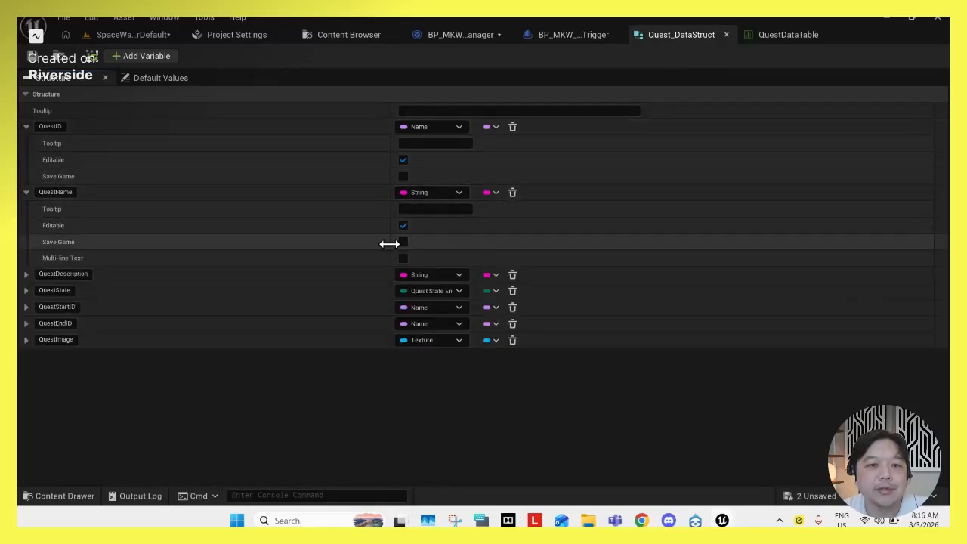
{"action": "left_click", "coordinate": [25, 290]}
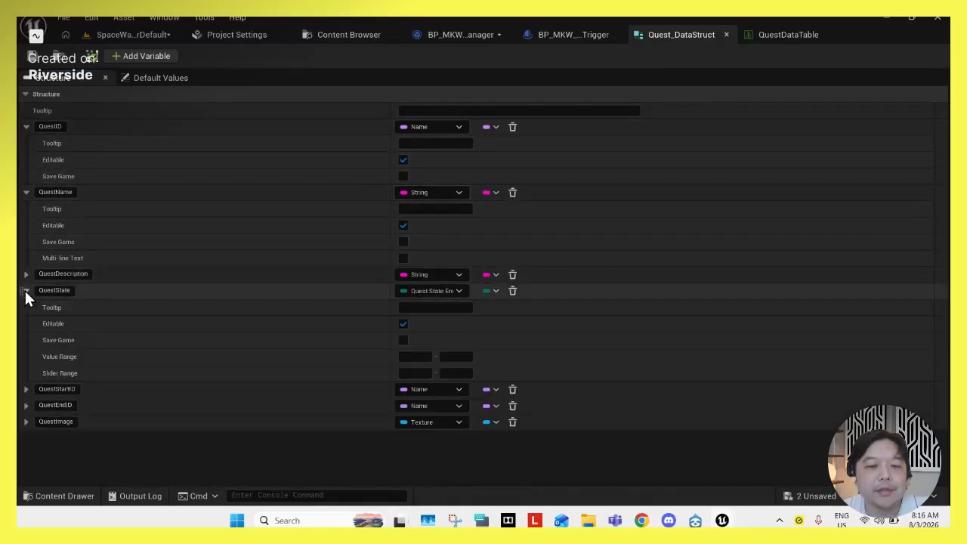
{"action": "left_click", "coordinate": [489, 292]}
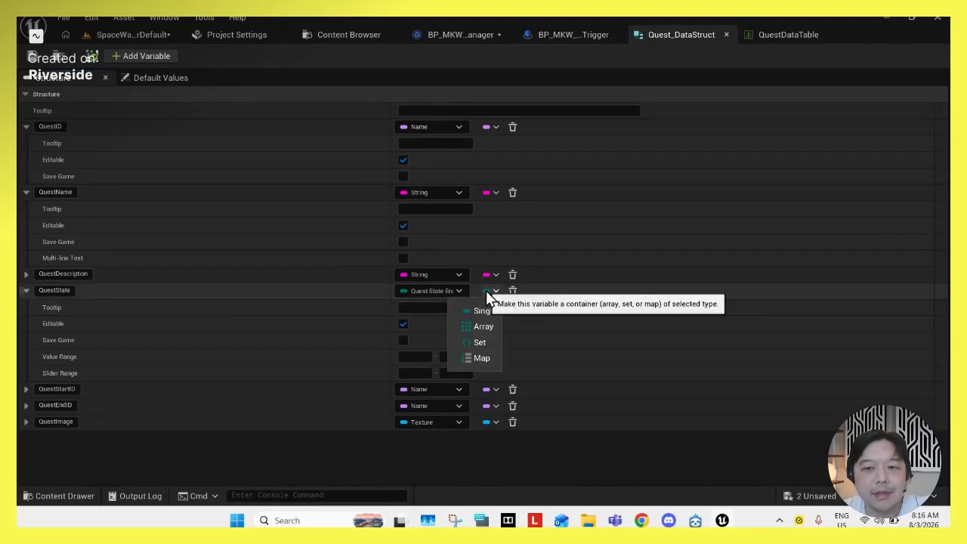
{"action": "left_click", "coordinate": [418, 292]}
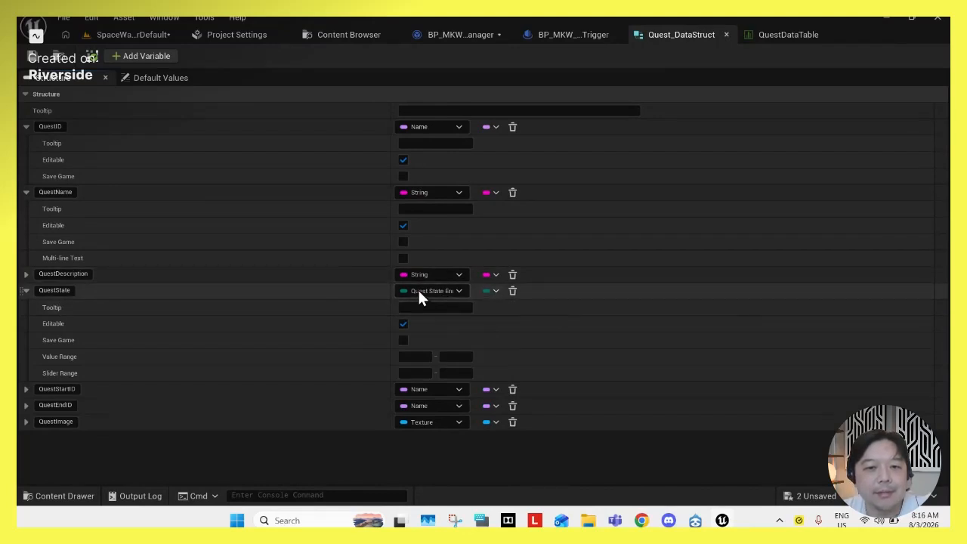
{"action": "left_click", "coordinate": [25, 290]}
{"action": "left_click", "coordinate": [429, 291]}
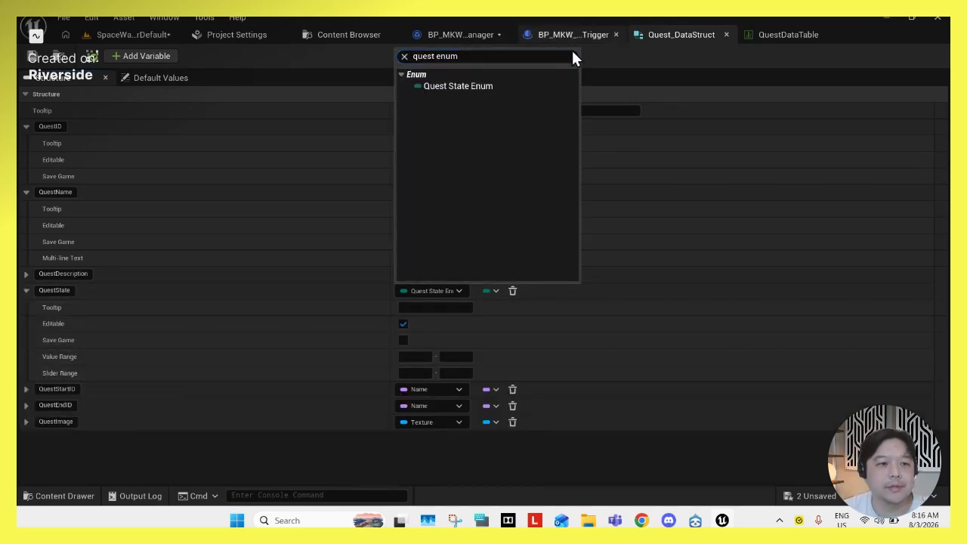
Inspect the Quest Zero row in QuestDataTable and its QuestState options, comparing them with the fields in Quest_DataStruct
{"action": "left_click", "coordinate": [785, 34]}
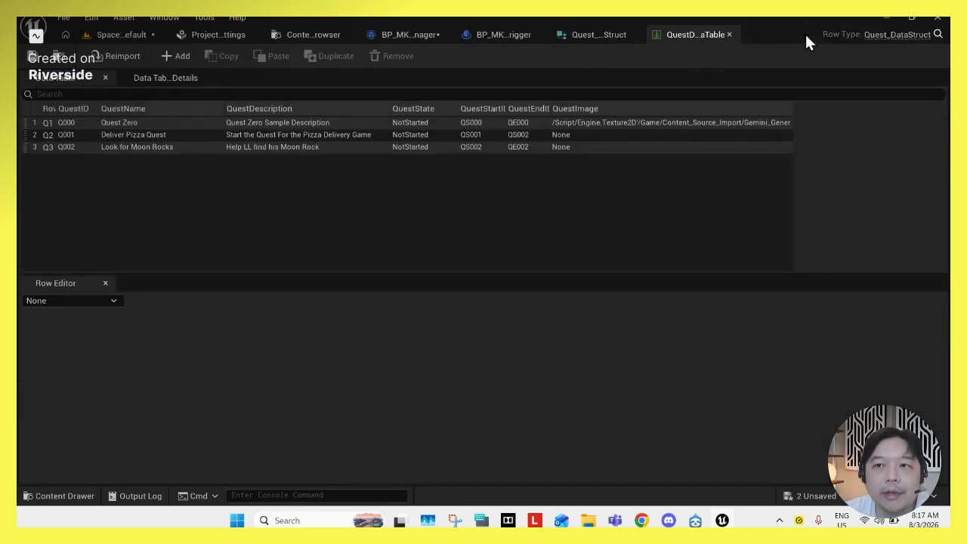
{"action": "left_click", "coordinate": [512, 122]}
{"action": "left_click", "coordinate": [457, 381]}
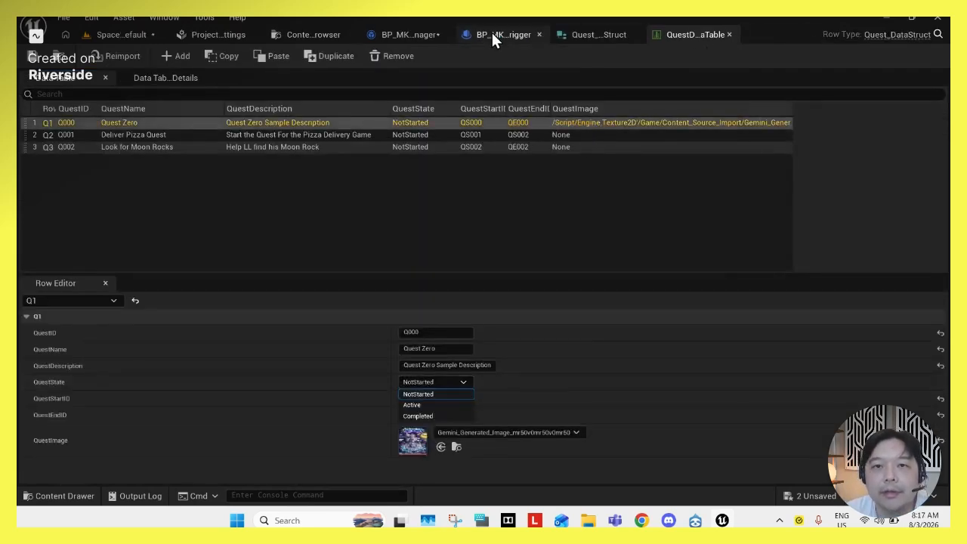
{"action": "left_click", "coordinate": [578, 36]}
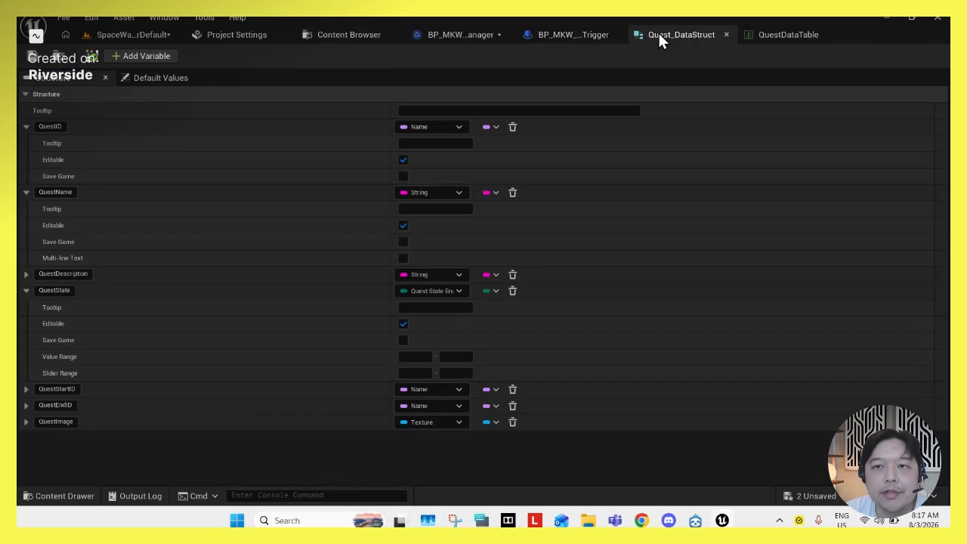
{"action": "left_click", "coordinate": [691, 35]}
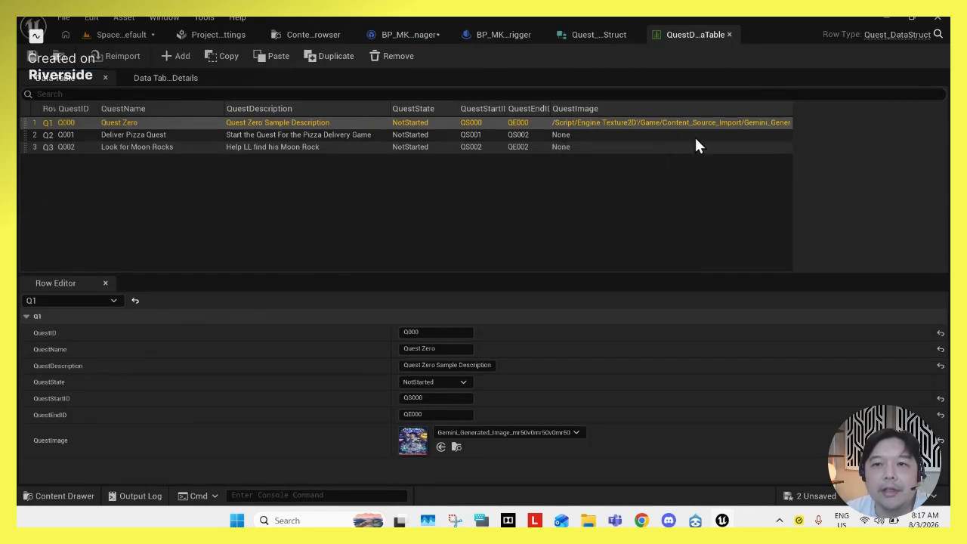
Open the BP_MKW_QuestManager blueprint's event graph and compile it
{"action": "left_click", "coordinate": [399, 40]}
{"action": "mouse_move", "coordinate": [721, 520]}
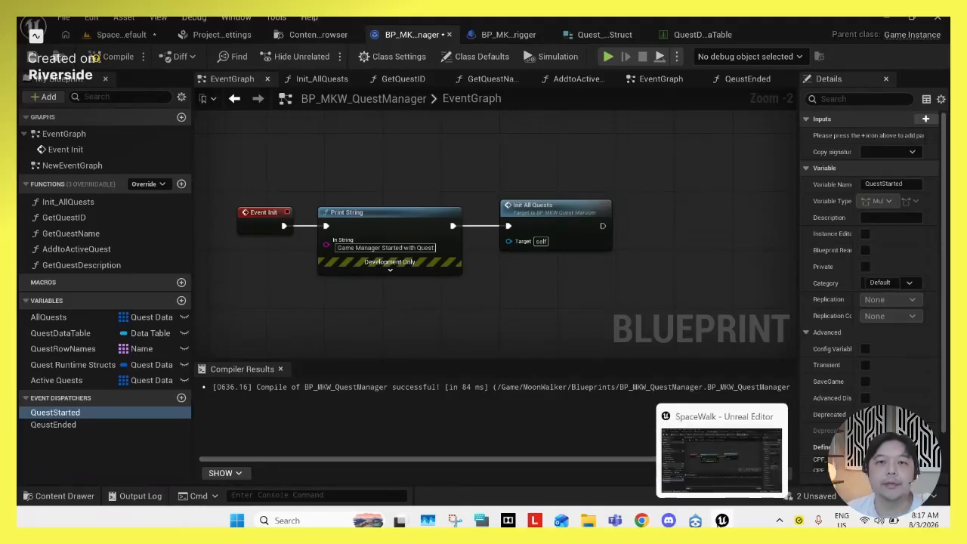
{"action": "left_click", "coordinate": [111, 60]}
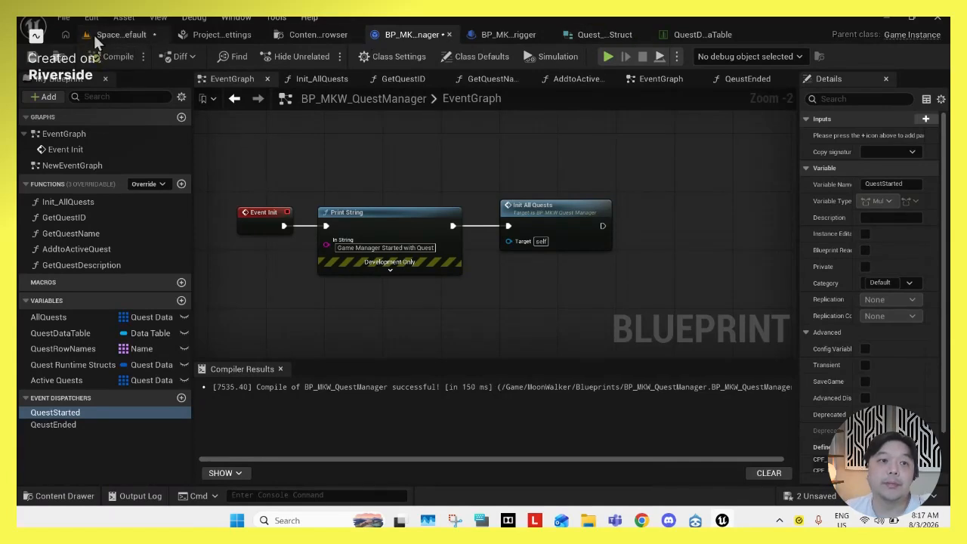
Check the Game Instance Class assignment in the Project Settings and look through the settings categories
{"action": "left_click", "coordinate": [227, 34]}
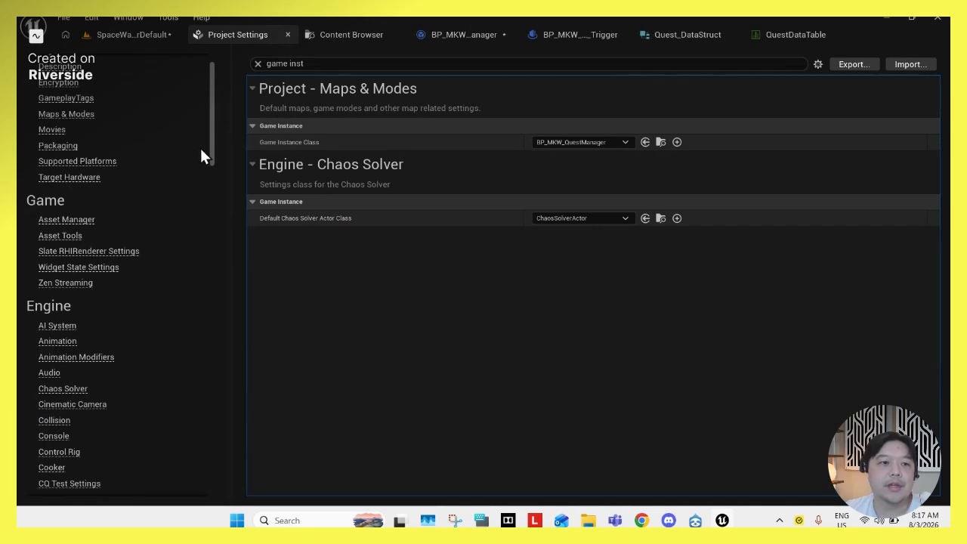
{"action": "left_click_drag", "start_coordinate": [214, 121], "coordinate": [214, 96]}
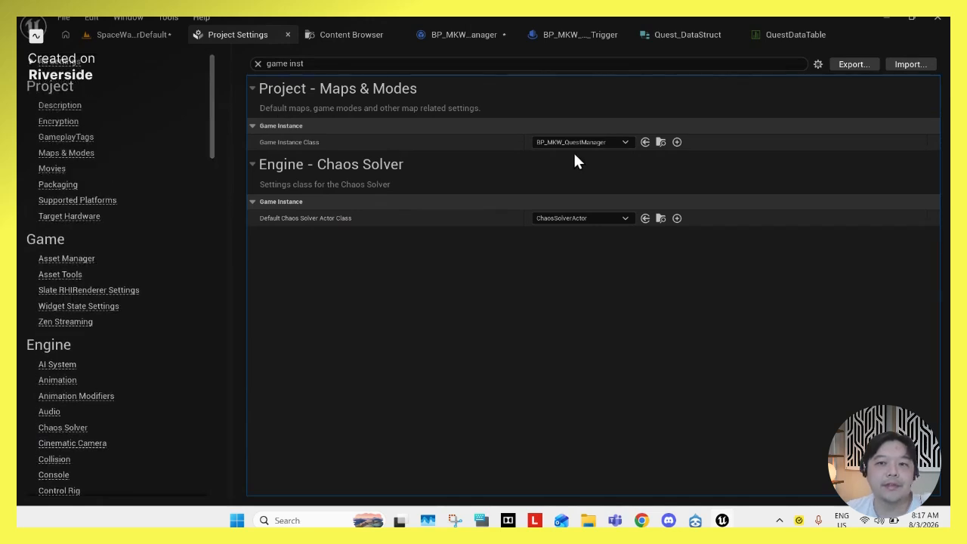
{"action": "scroll", "coordinate": [188, 215], "scroll_direction": "down", "scroll_amount": 5}
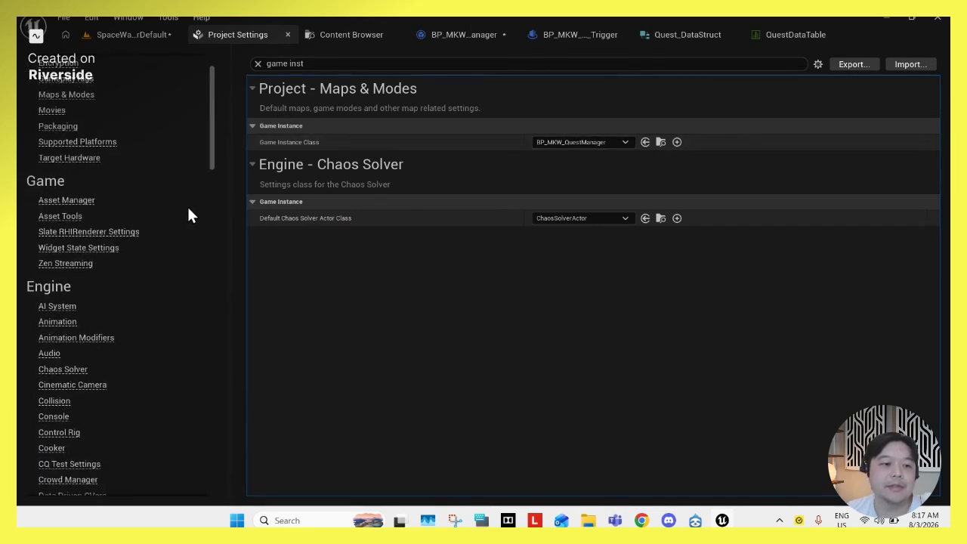
{"action": "scroll", "coordinate": [189, 216], "scroll_direction": "down", "scroll_amount": 8}
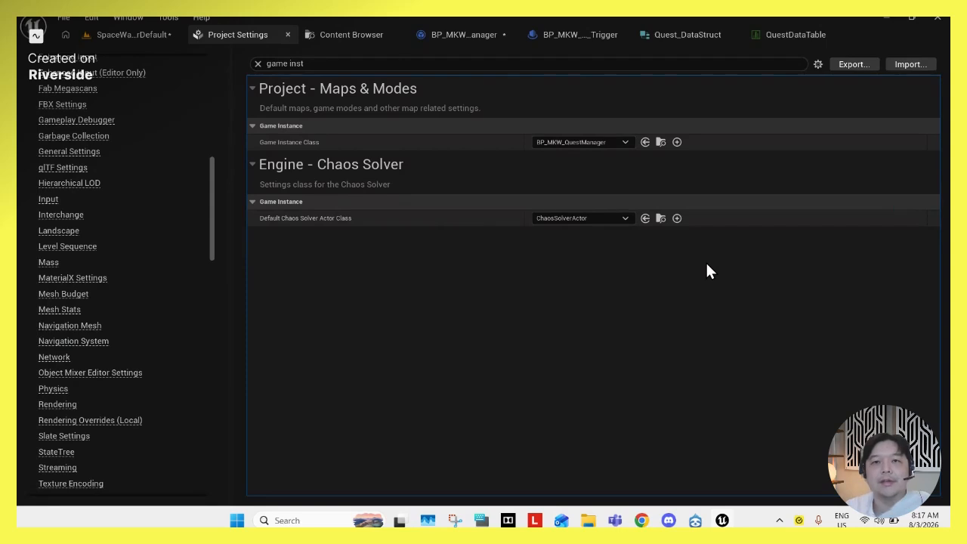
Save the BP_MKW_QuestManager blueprint and open its Init_AllQuests function graph
{"action": "left_click", "coordinate": [462, 34]}
{"action": "left_click", "coordinate": [29, 58]}
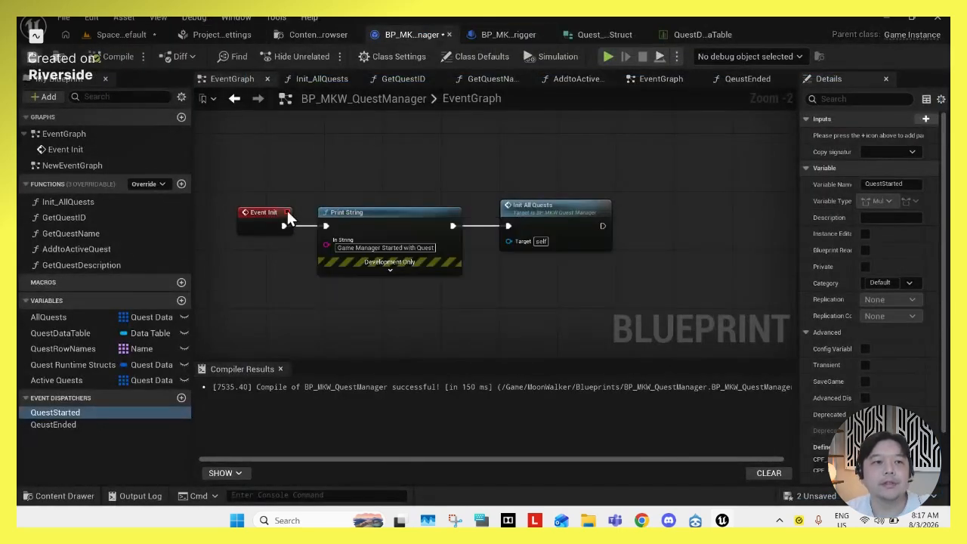
{"action": "left_click", "coordinate": [65, 148]}
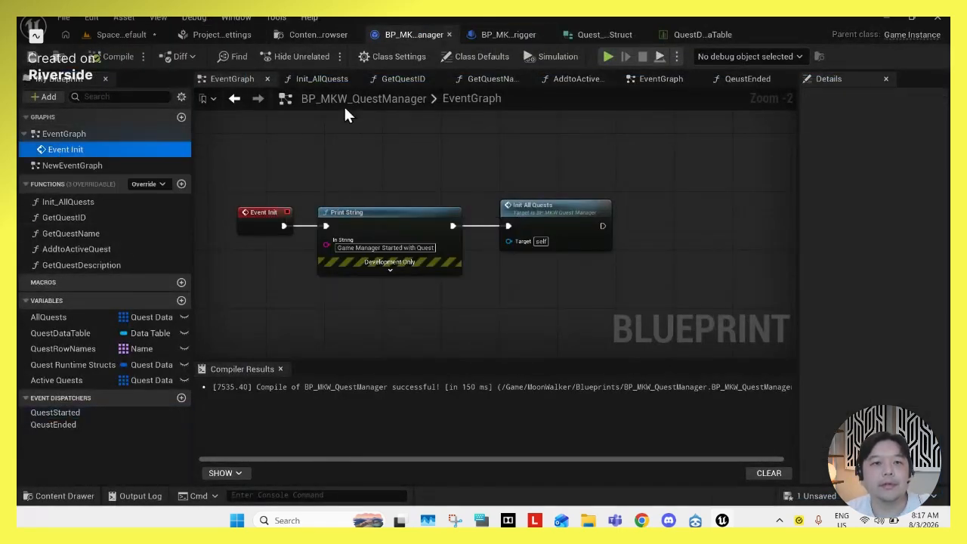
{"action": "left_click", "coordinate": [310, 79]}
{"action": "scroll", "coordinate": [557, 272], "scroll_direction": "down", "scroll_amount": 2}
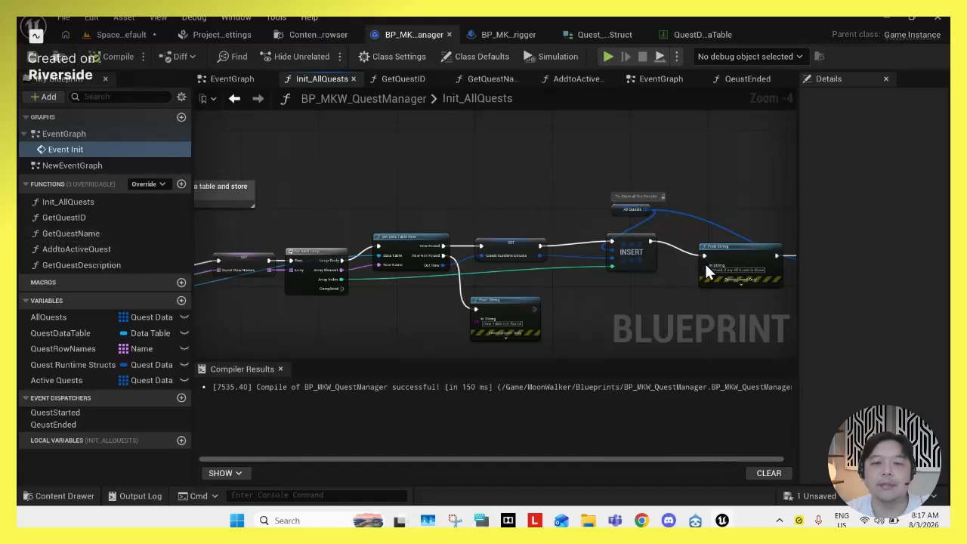
Move the sphere in the level slightly along the Y axis and select the trigger volume around the neighbouring cube
{"action": "left_click", "coordinate": [111, 33]}
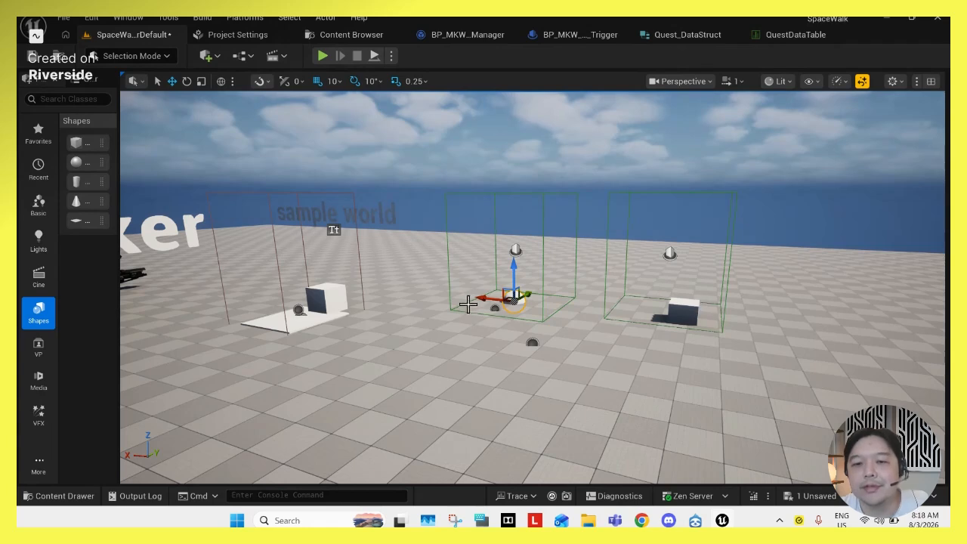
{"action": "left_click_drag", "start_coordinate": [527, 297], "coordinate": [533, 294]}
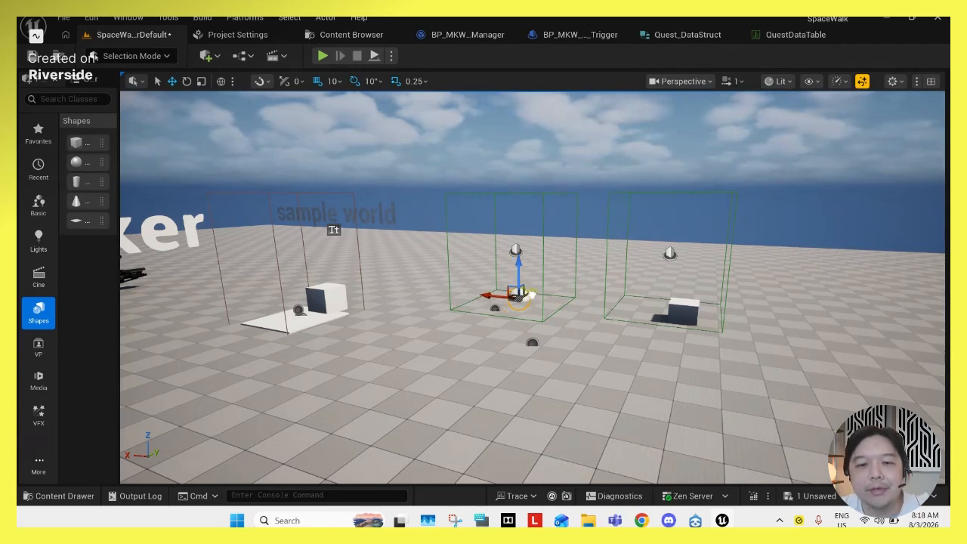
{"action": "left_click", "coordinate": [669, 253]}
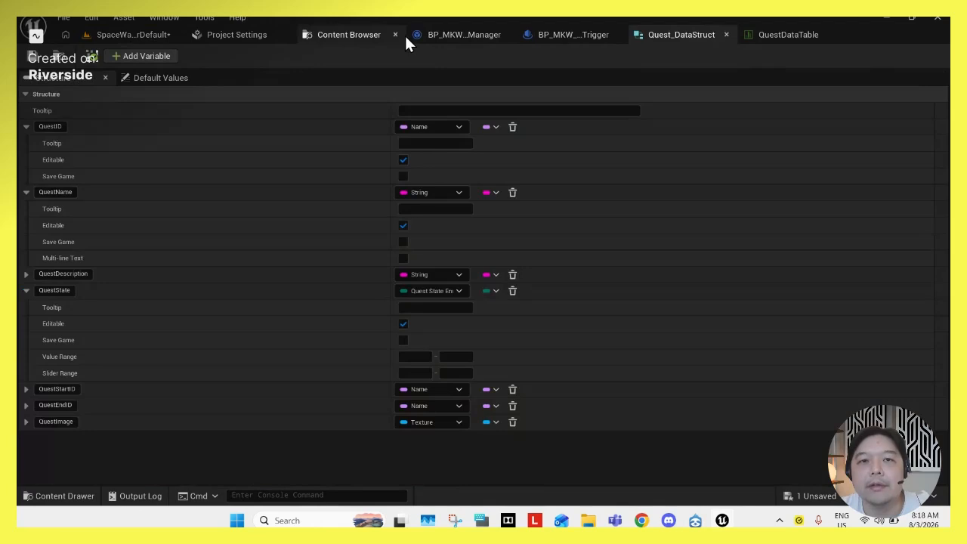
Examine the complete Init_AllQuests node chain in BP_MKW_QuestManager and return to the SpaceWalk level
{"action": "left_click", "coordinate": [483, 34]}
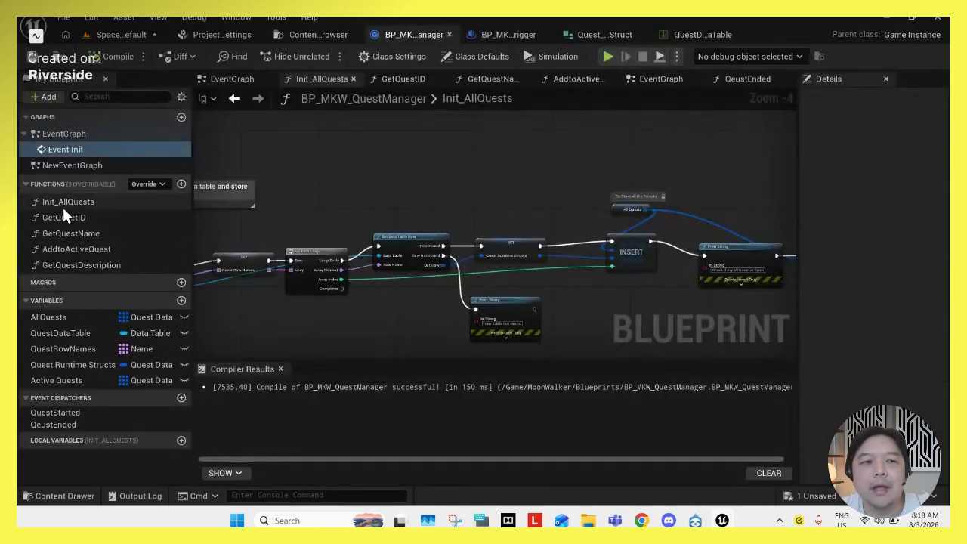
{"action": "right_click_drag", "start_coordinate": [575, 219], "coordinate": [552, 212]}
{"action": "scroll", "coordinate": [553, 211], "scroll_direction": "down", "scroll_amount": 5}
{"action": "right_click_drag", "start_coordinate": [688, 237], "coordinate": [632, 229]}
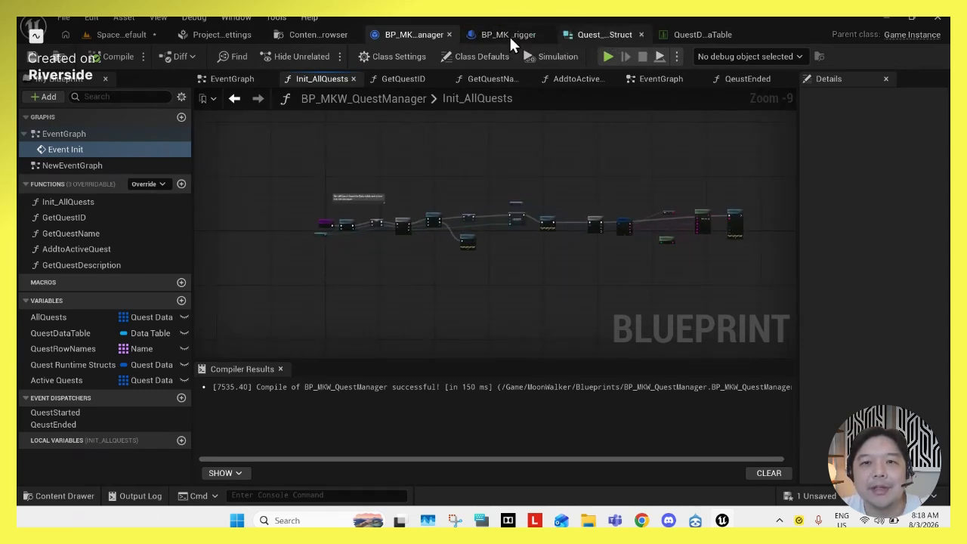
{"action": "scroll", "coordinate": [461, 176], "scroll_direction": "up", "scroll_amount": 2}
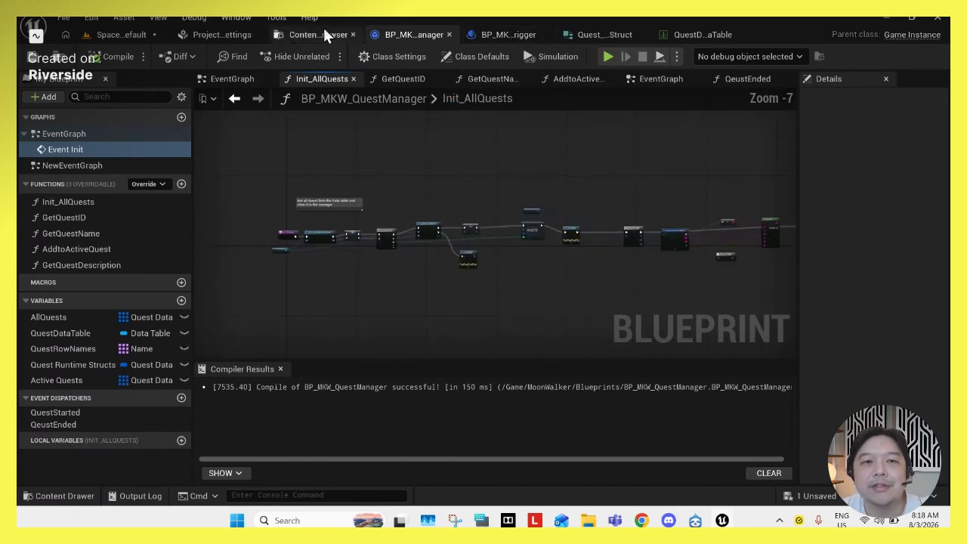
{"action": "left_click", "coordinate": [120, 34]}
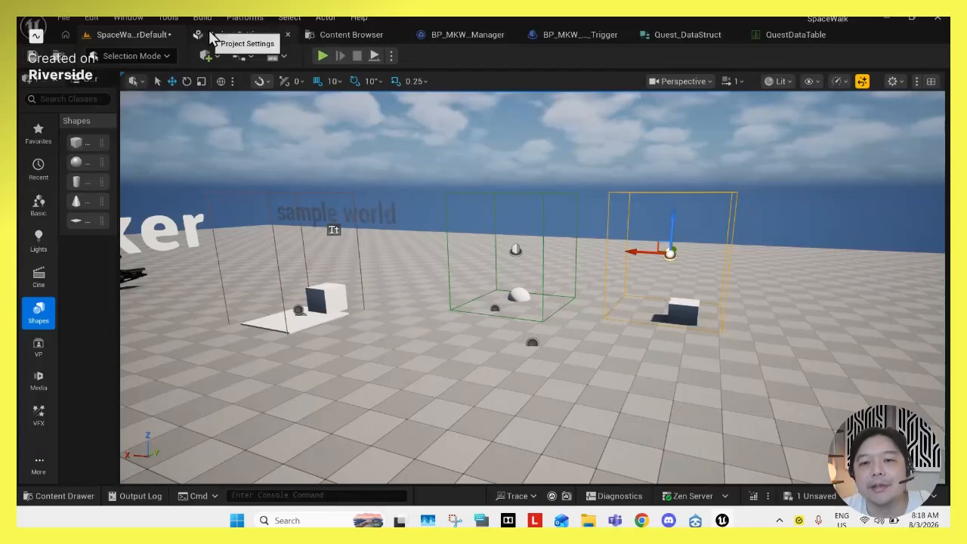
Check the quest-system talking points in the browser's recording studio window and return to the Unreal level editor
{"action": "mouse_move", "coordinate": [641, 521]}
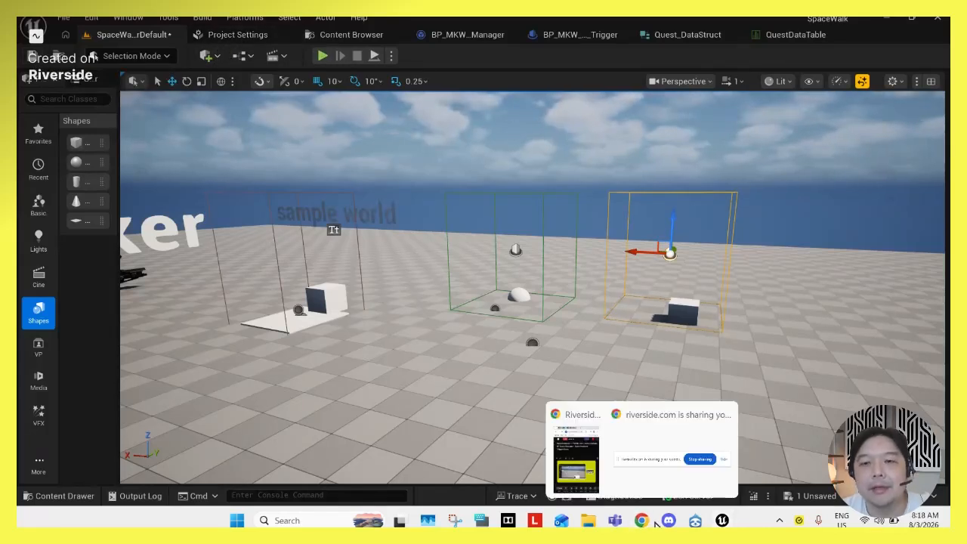
{"action": "mouse_move", "coordinate": [577, 483]}
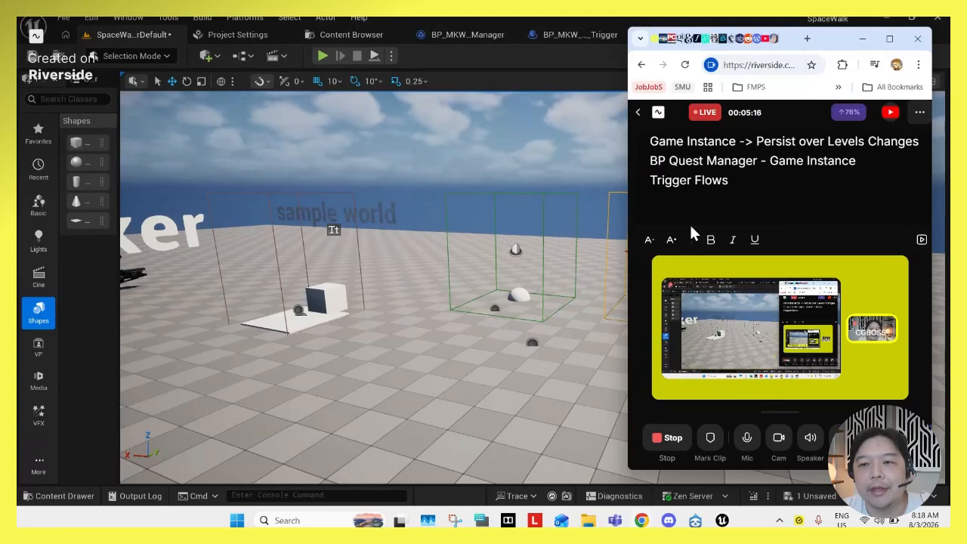
{"action": "left_click", "coordinate": [367, 472]}
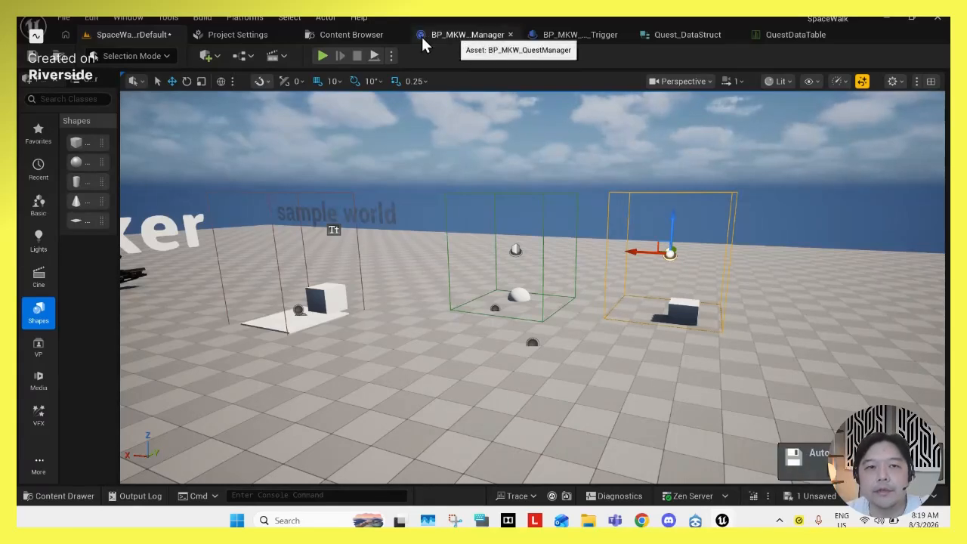
Play the SpaceWalk level, run the character through the sphere and cube quest triggers, and stop the session
{"action": "left_click", "coordinate": [322, 56]}
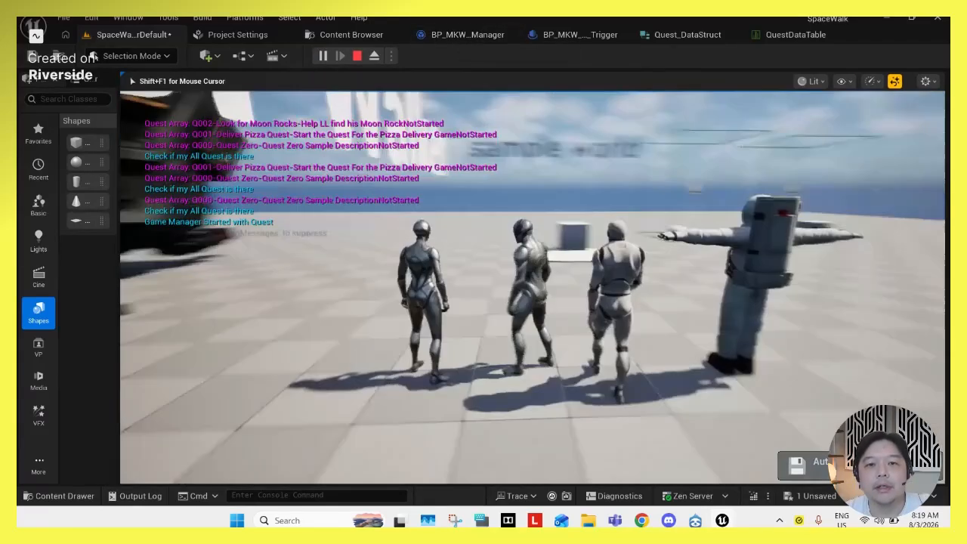
{"action": "key", "text": "w"}
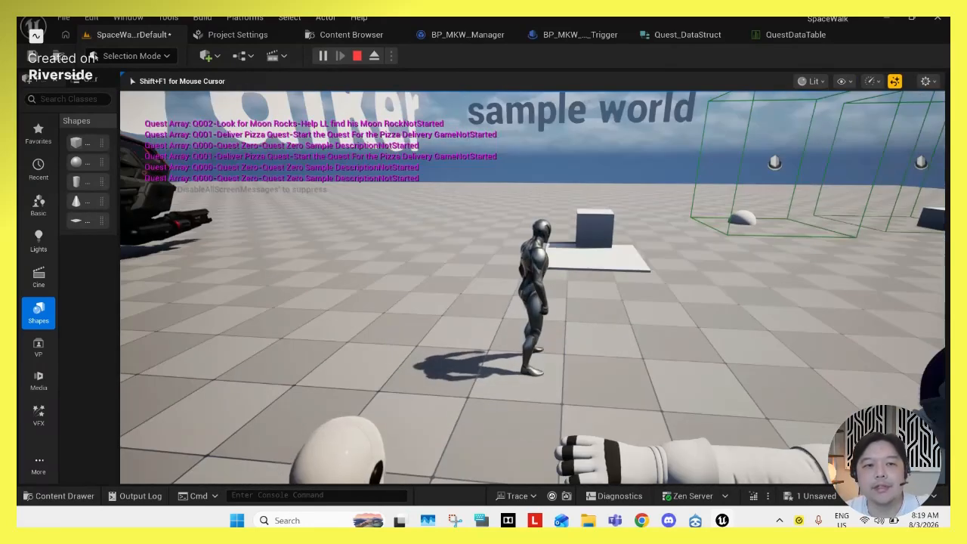
{"action": "key", "text": "w"}
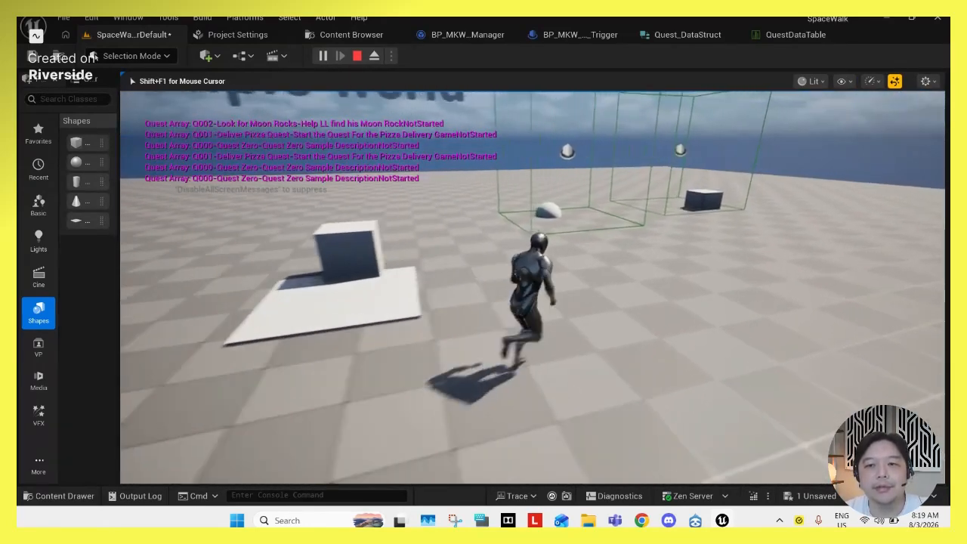
{"action": "key", "text": "d"}
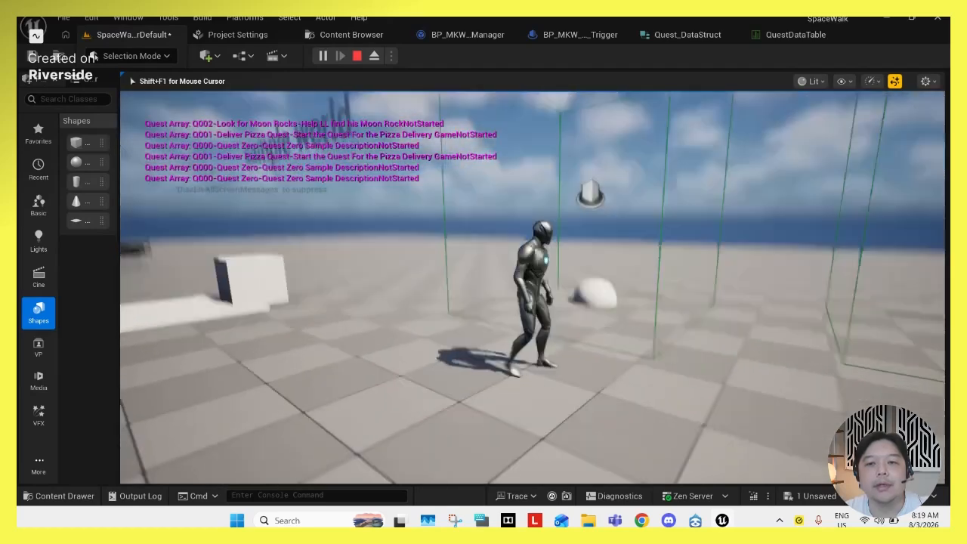
{"action": "key", "text": "w"}
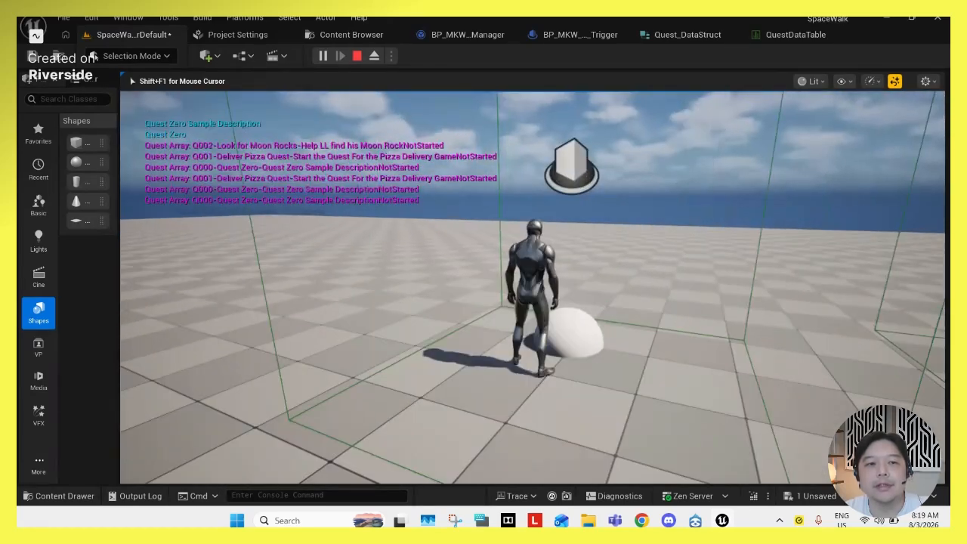
{"action": "key", "text": "d"}
{"action": "key", "text": "w"}
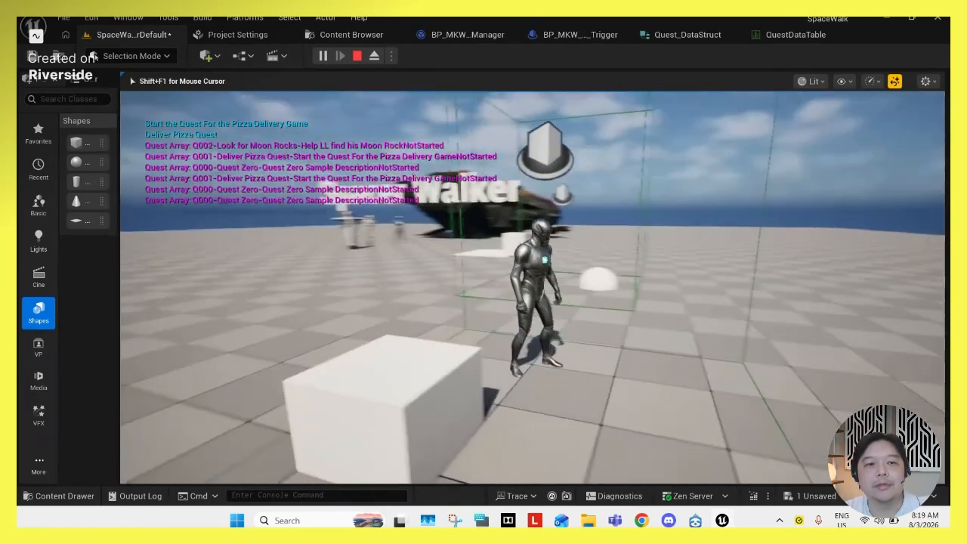
{"action": "key", "text": "s"}
{"action": "key", "text": "d"}
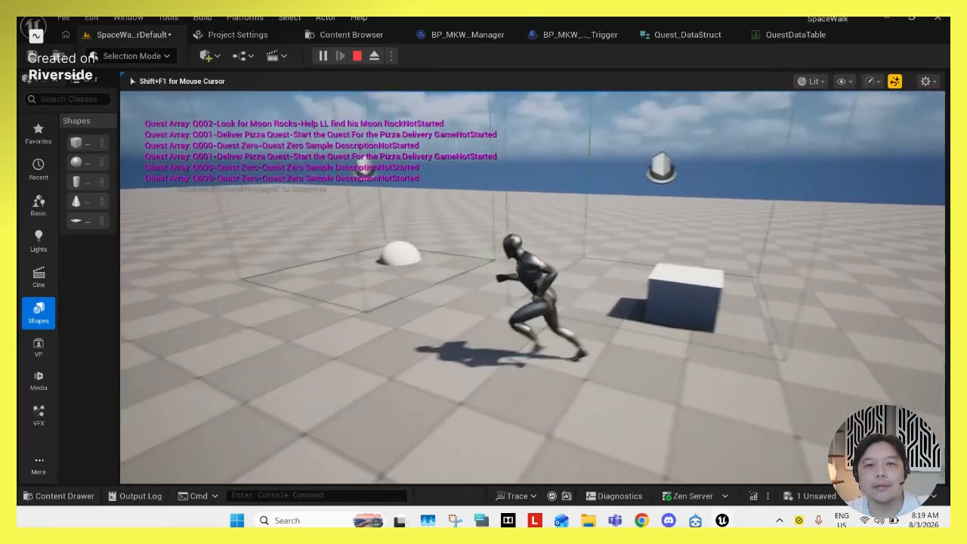
{"action": "key", "text": "Escape"}
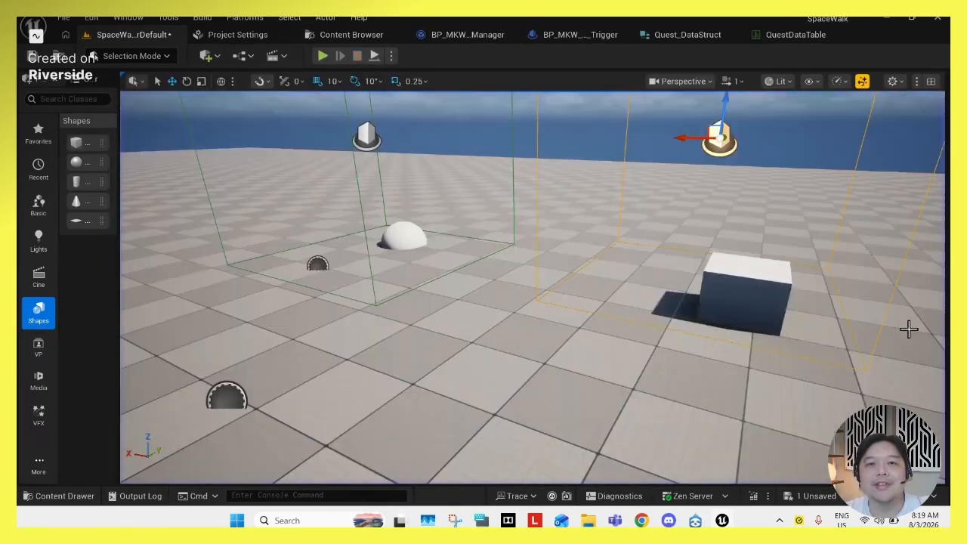
Open BP_MKW_QuestManager and move the Init_AllQuests entry node slightly away from the Get Data Table Row Names node
{"action": "left_click", "coordinate": [457, 34]}
{"action": "right_click_drag", "start_coordinate": [532, 193], "coordinate": [347, 185]}
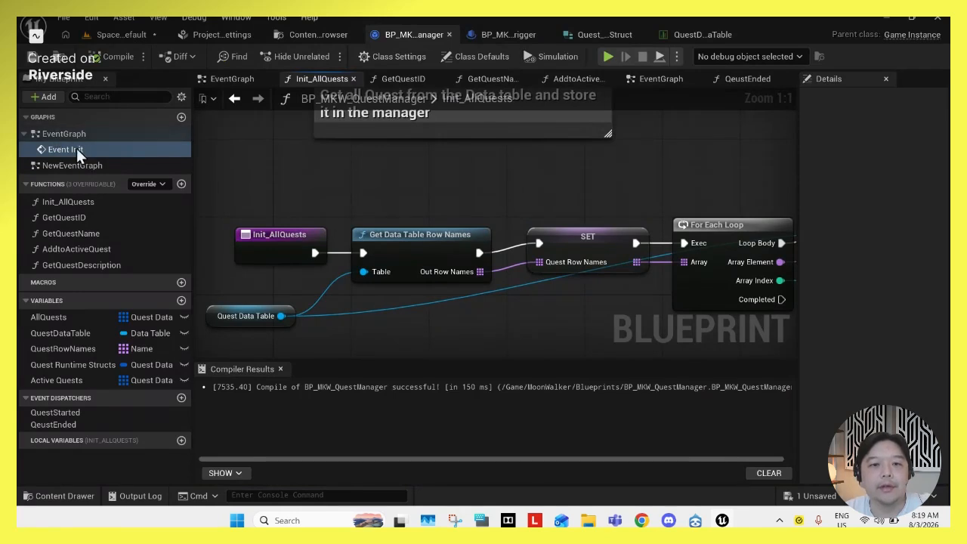
{"action": "right_click_drag", "start_coordinate": [448, 226], "coordinate": [546, 199]}
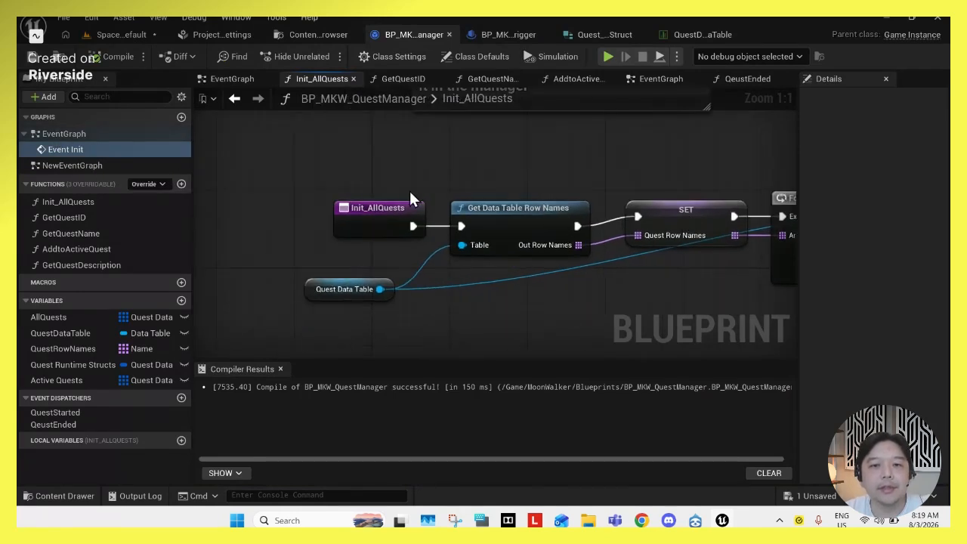
{"action": "left_click_drag", "start_coordinate": [398, 207], "coordinate": [357, 205]}
Look over the quest manager's EventGraph and GetQuestID function, and briefly check the QuestDataTable
{"action": "left_click", "coordinate": [74, 199]}
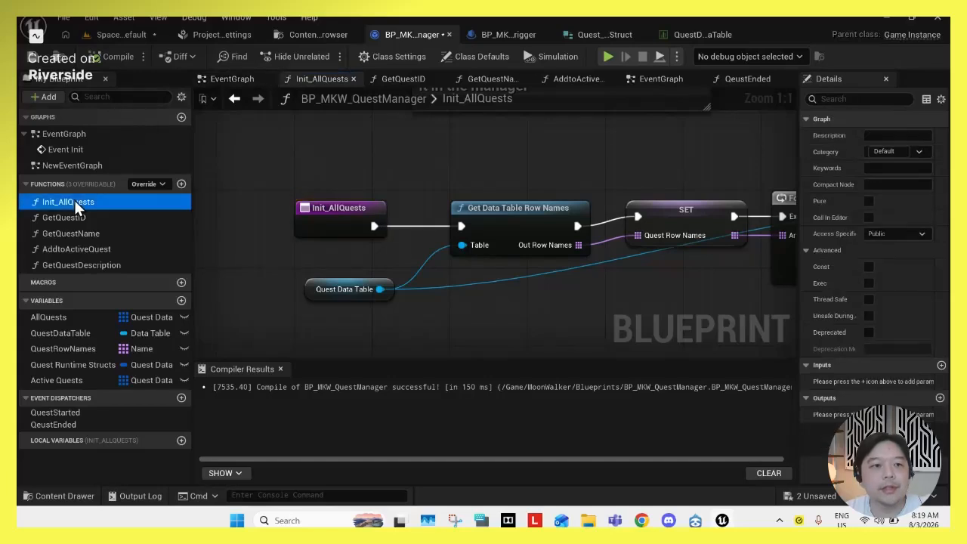
{"action": "double_click", "coordinate": [76, 133]}
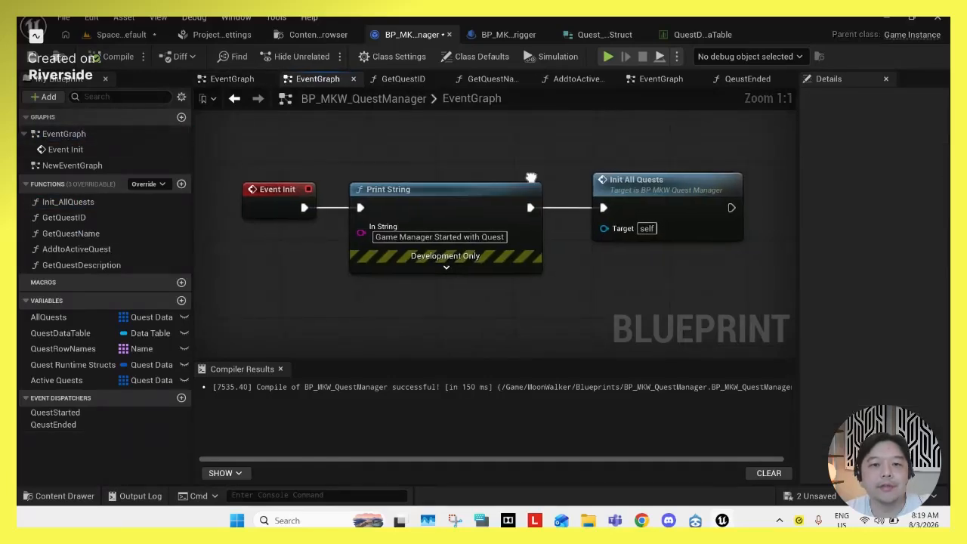
{"action": "scroll", "coordinate": [382, 251], "scroll_direction": "down", "scroll_amount": 3}
{"action": "left_click", "coordinate": [400, 80]}
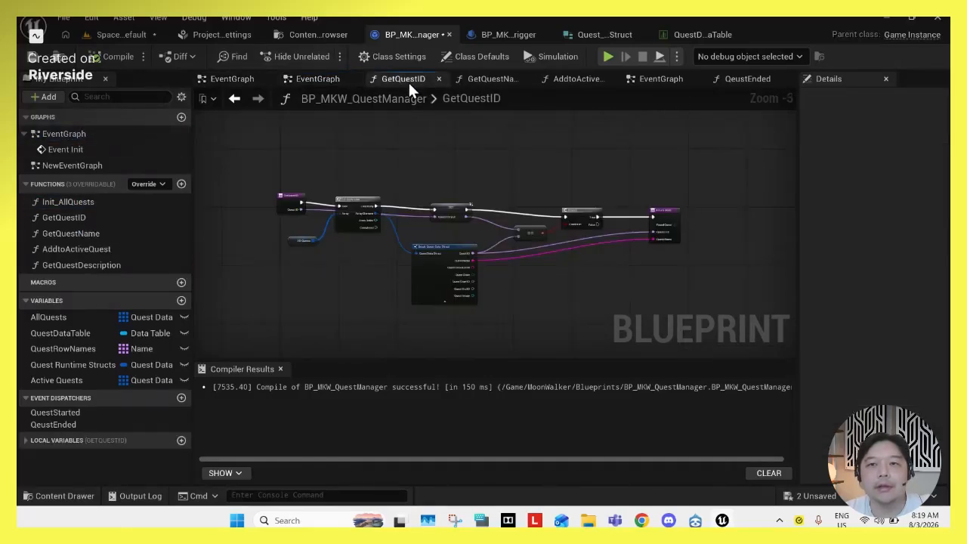
{"action": "left_click", "coordinate": [689, 34]}
{"action": "left_click", "coordinate": [414, 34]}
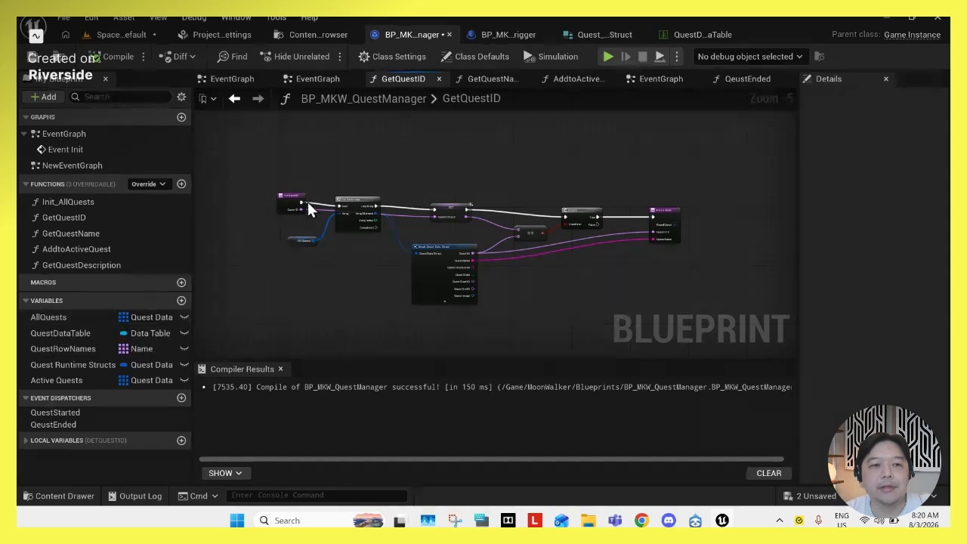
Locate Event Init in the EventGraph and follow its Init All Quests call into the function graph
{"action": "double_click", "coordinate": [64, 148]}
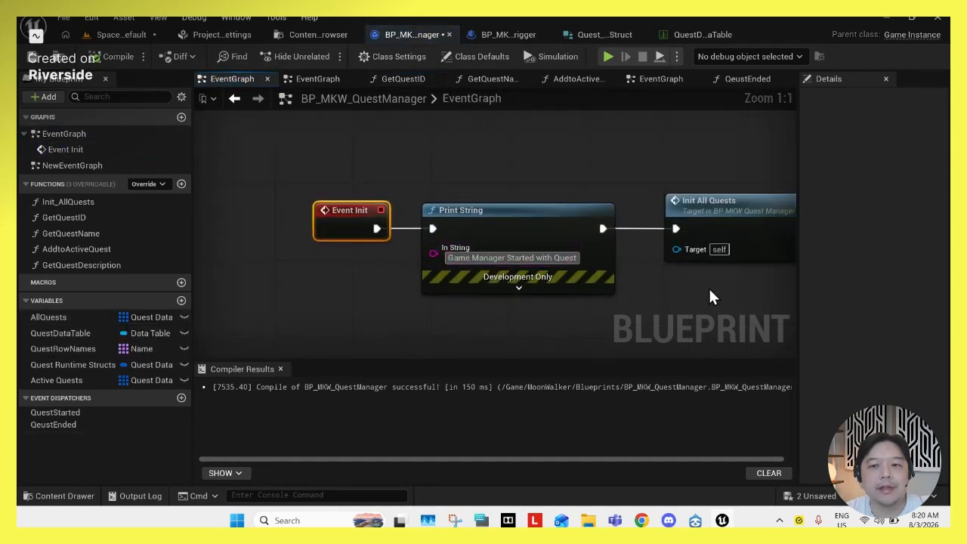
{"action": "right_click_drag", "start_coordinate": [713, 296], "coordinate": [403, 291]}
{"action": "left_click", "coordinate": [399, 208]}
{"action": "double_click", "coordinate": [399, 208]}
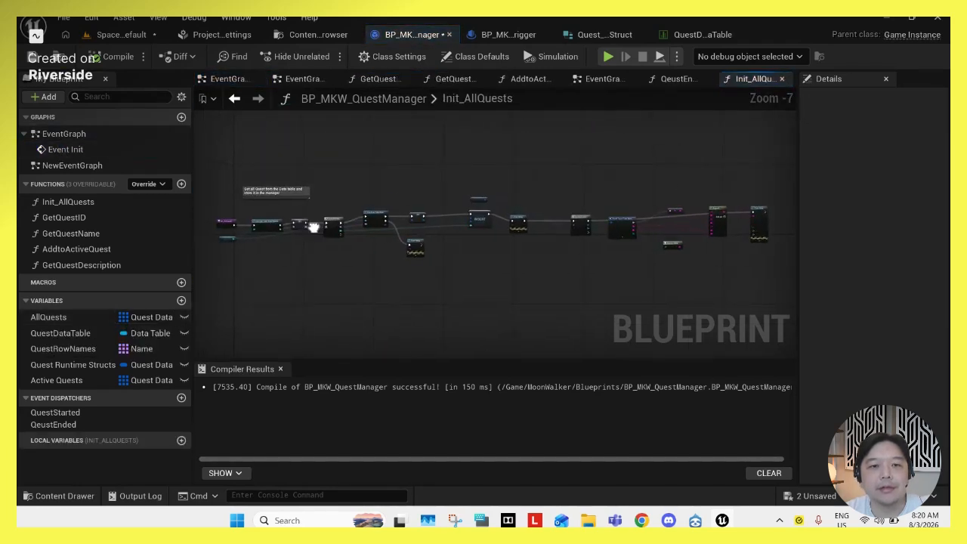
Examine the loop that stores data table rows in Quest Runtime Structs, and widen the variable list to show the full types
{"action": "scroll", "coordinate": [574, 239], "scroll_direction": "up", "scroll_amount": 7}
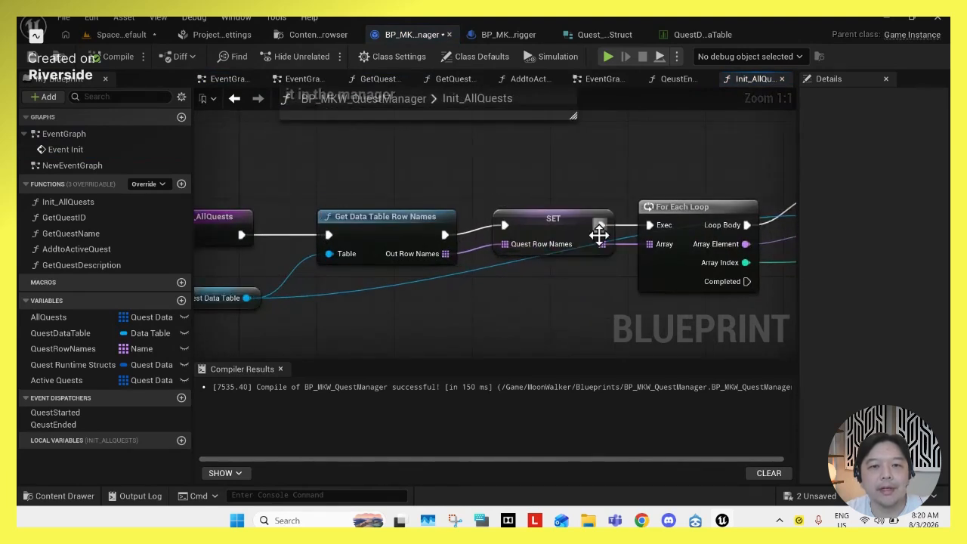
{"action": "right_click_drag", "start_coordinate": [724, 284], "coordinate": [230, 268]}
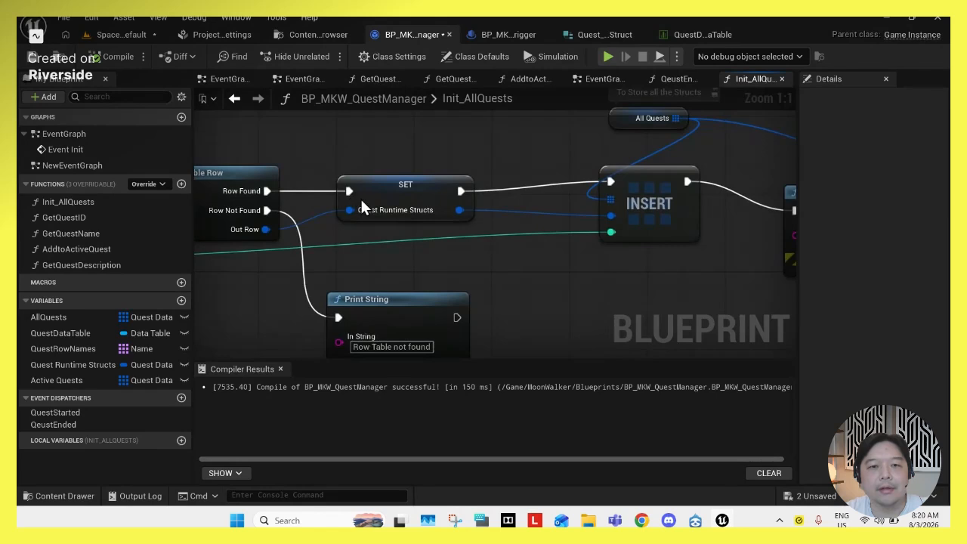
{"action": "left_click", "coordinate": [381, 184]}
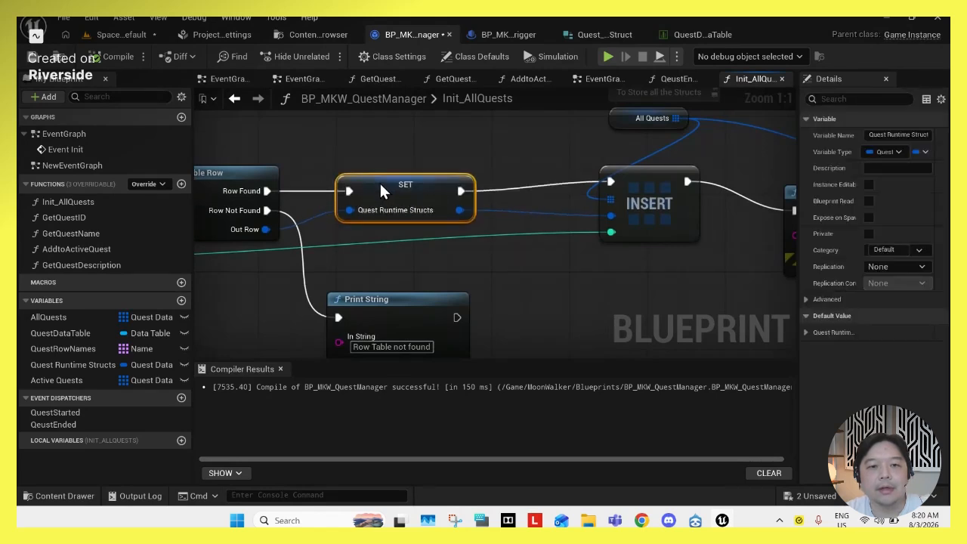
{"action": "right_click_drag", "start_coordinate": [366, 195], "coordinate": [635, 204]}
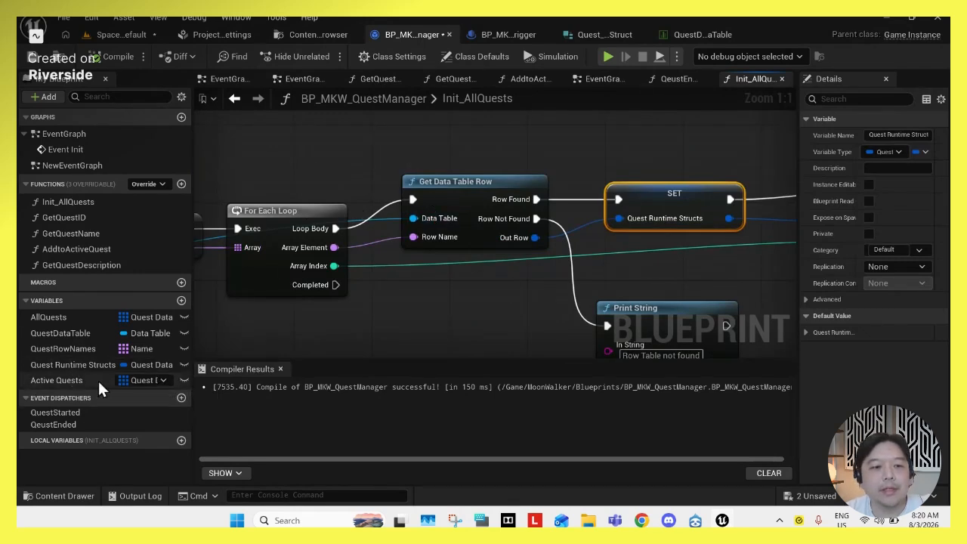
{"action": "left_click_drag", "start_coordinate": [192, 340], "coordinate": [248, 340]}
{"action": "right_click_drag", "start_coordinate": [569, 306], "coordinate": [324, 276]}
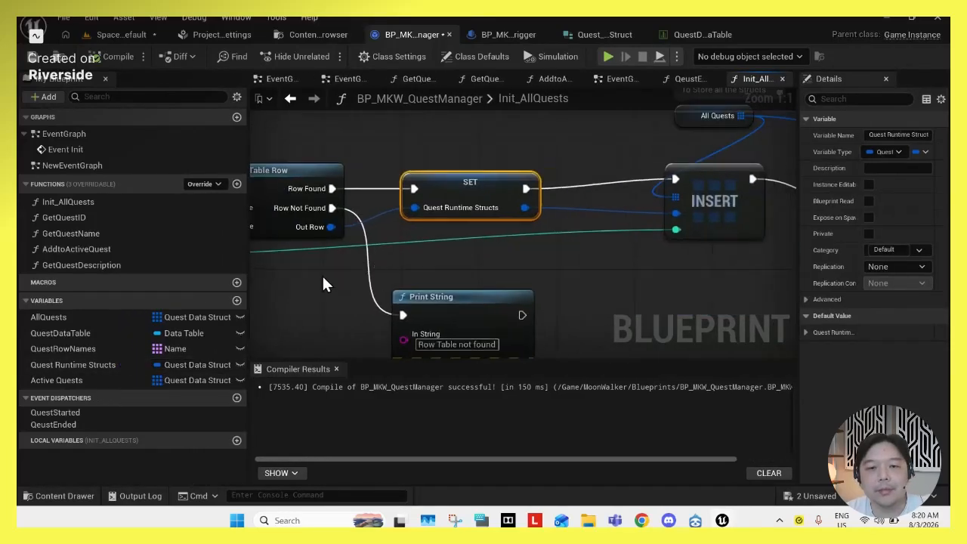
{"action": "right_click_drag", "start_coordinate": [435, 326], "coordinate": [77, 399]}
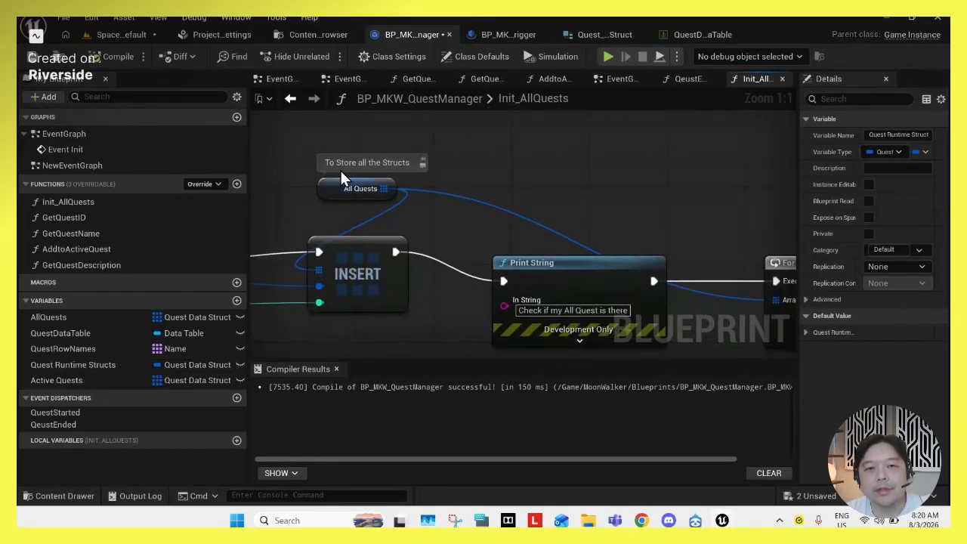
Shift the All Quests variable node and its comment slightly to the left above the Insert node
{"action": "left_click", "coordinate": [306, 194]}
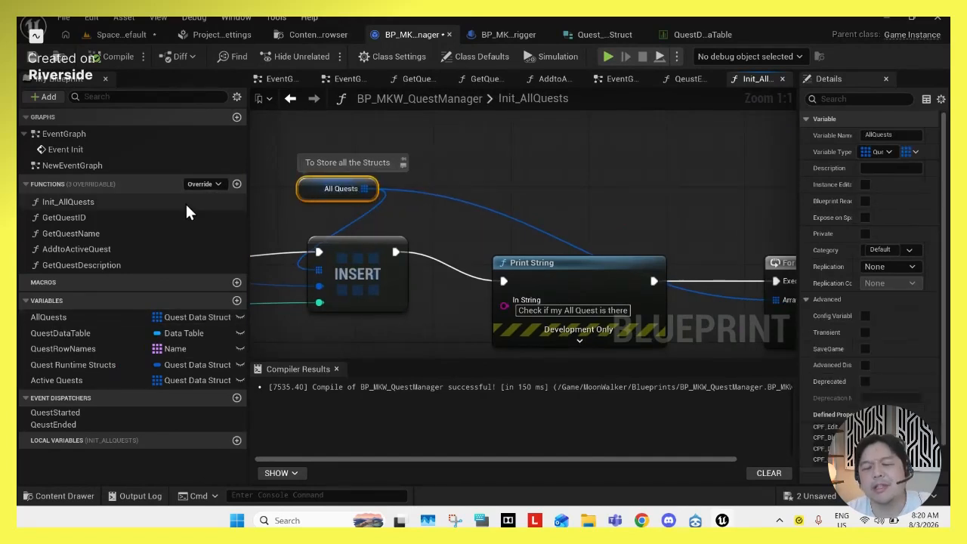
{"action": "right_click_drag", "start_coordinate": [590, 232], "coordinate": [510, 209]}
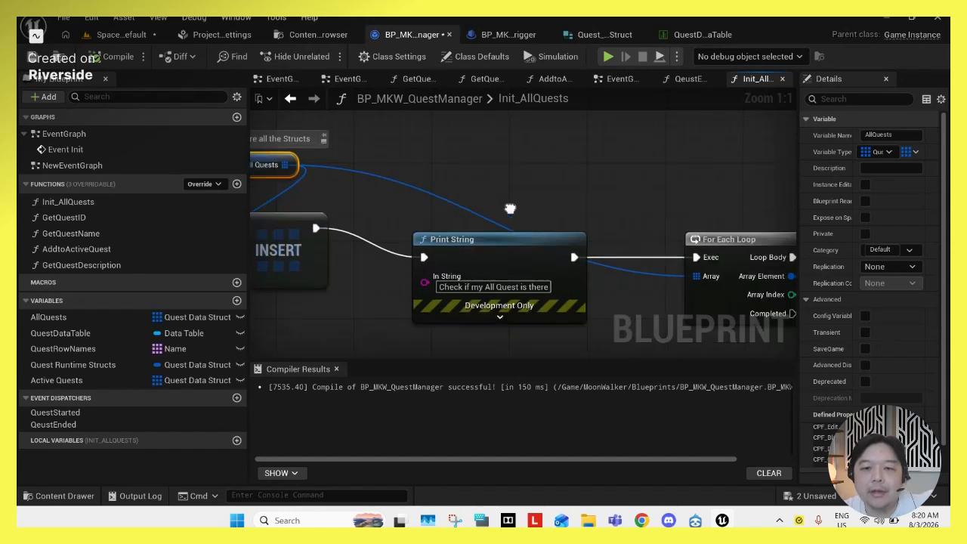
{"action": "left_click_drag", "start_coordinate": [492, 244], "coordinate": [445, 222]}
Examine the Break Quest Data Struct, Append and Print String nodes that print all quests
{"action": "right_click_drag", "start_coordinate": [445, 226], "coordinate": [289, 210]}
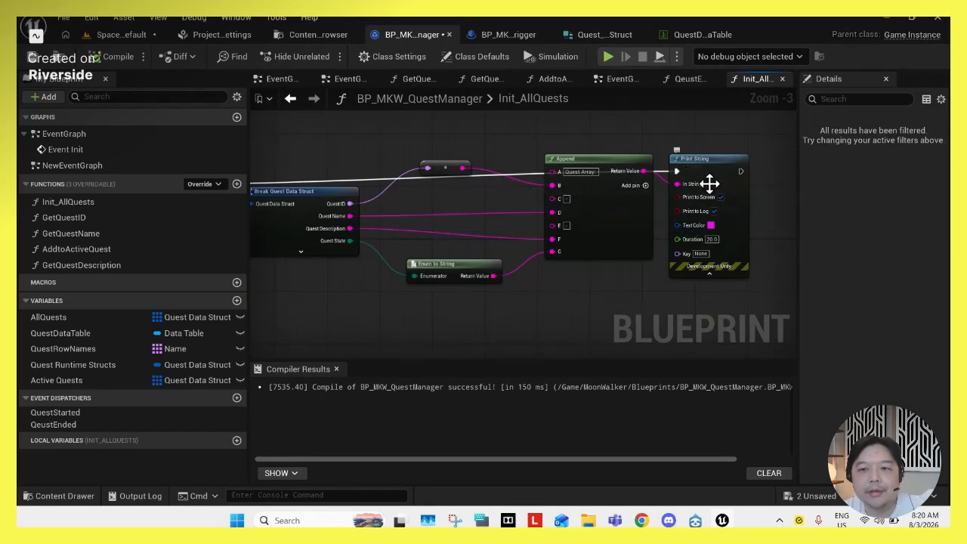
{"action": "left_click", "coordinate": [566, 129]}
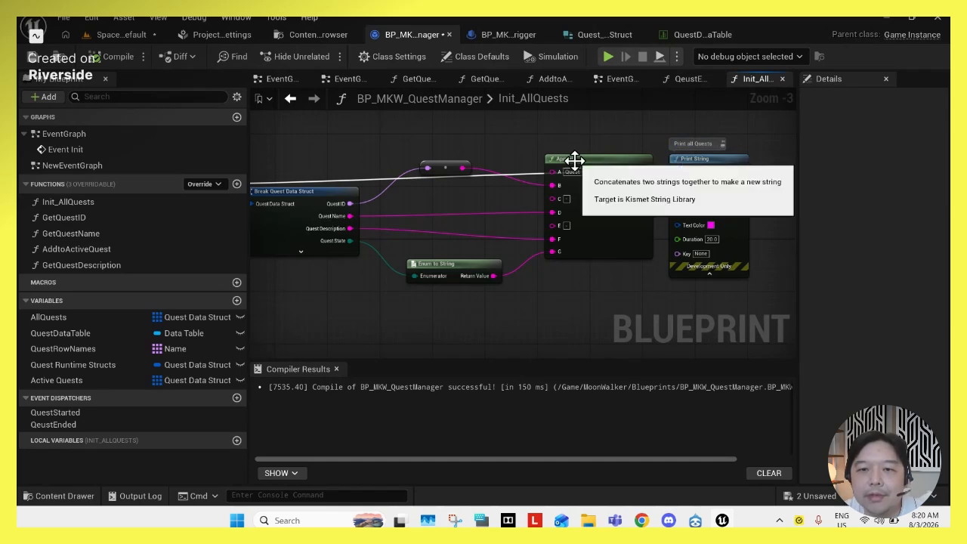
{"action": "right_click_drag", "start_coordinate": [431, 219], "coordinate": [771, 214]}
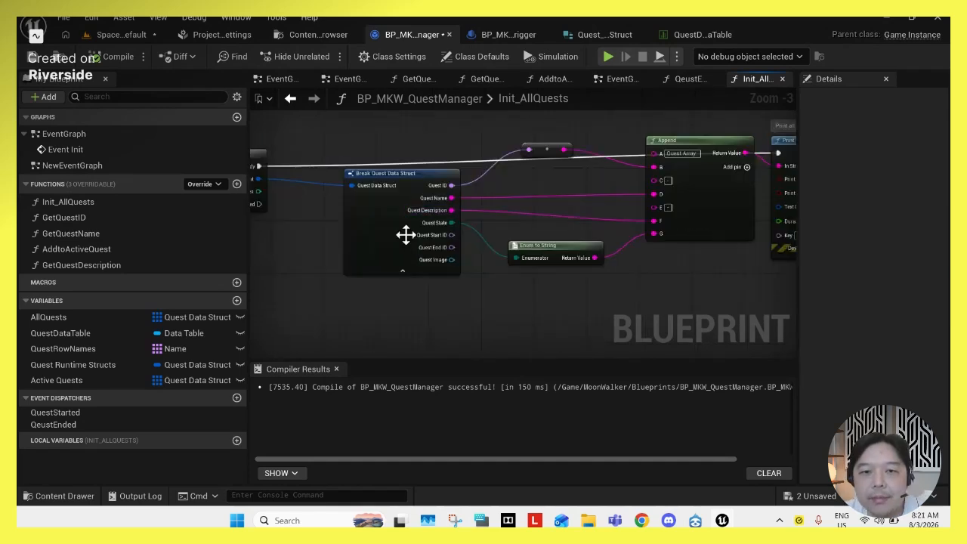
{"action": "right_click_drag", "start_coordinate": [423, 190], "coordinate": [557, 213]}
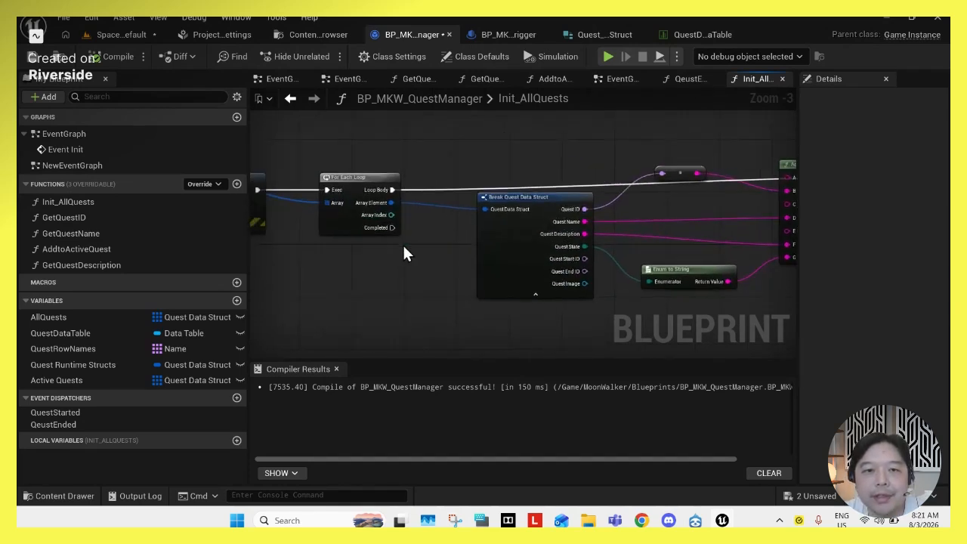
Connect the second For Each Loop's Completed output to the Print String node that prints all quests
{"action": "left_click_drag", "start_coordinate": [391, 227], "coordinate": [706, 161]}
{"action": "right_click_drag", "start_coordinate": [420, 158], "coordinate": [658, 168]}
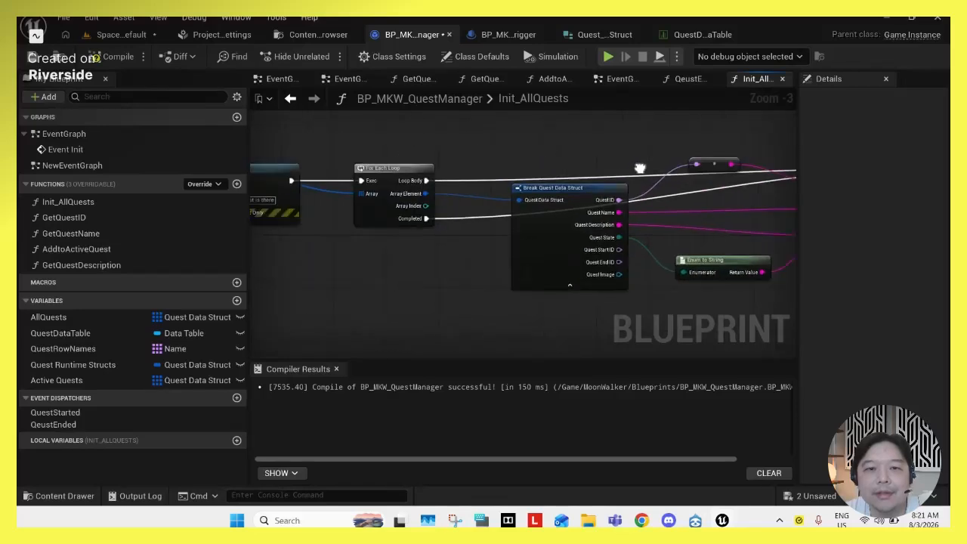
{"action": "right_click_drag", "start_coordinate": [469, 179], "coordinate": [466, 144]}
Play the SpaceWalk level again to check the printed quest list, run the character past the cube, and stop
{"action": "left_click", "coordinate": [121, 28]}
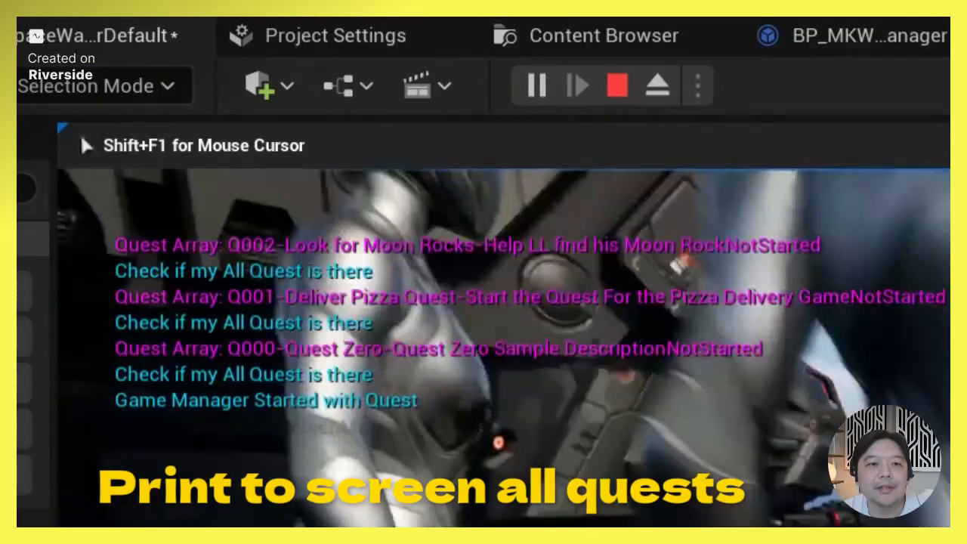
{"action": "key", "text": "d"}
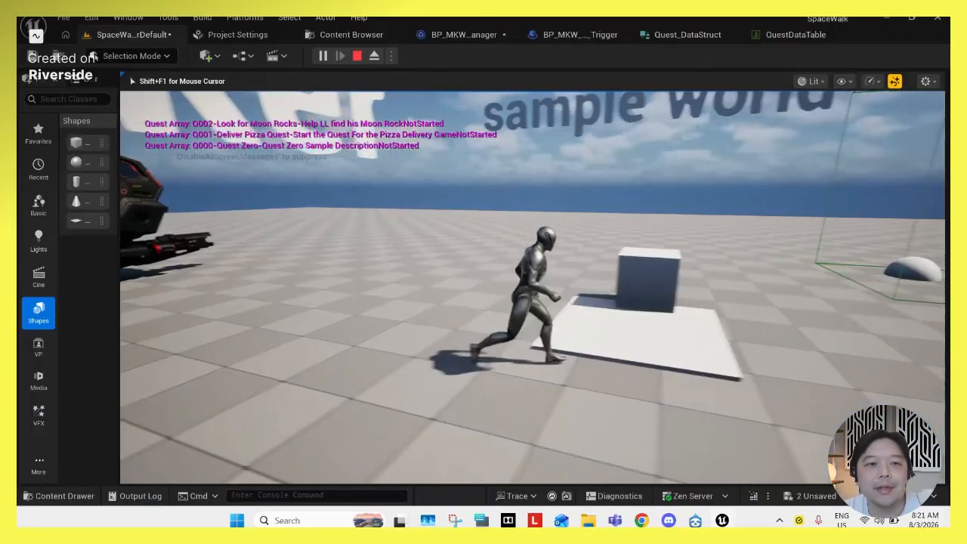
{"action": "key", "text": "Escape"}
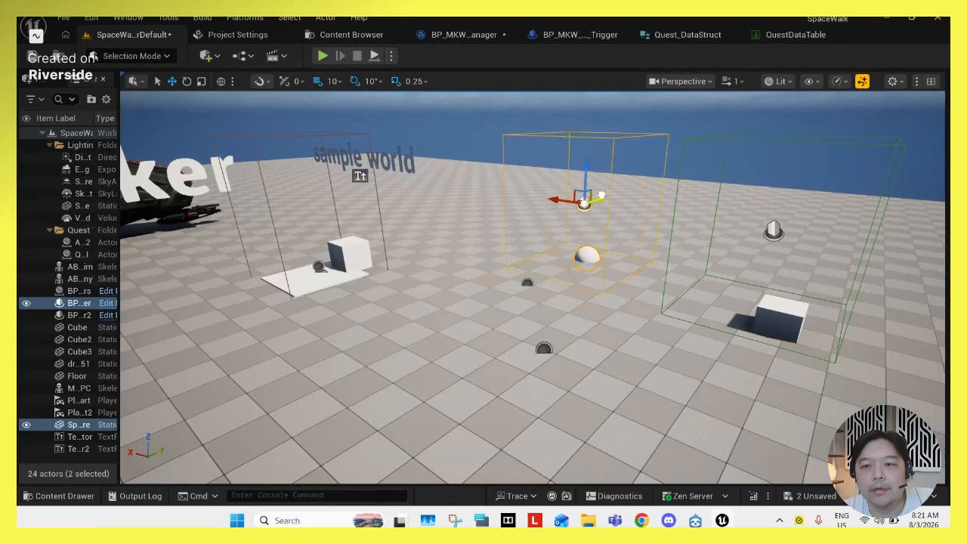
Open the quest manager's GetQuestID function and align its entry node with the For Each Loop's execution pin
{"action": "key", "text": "alt+Tab"}
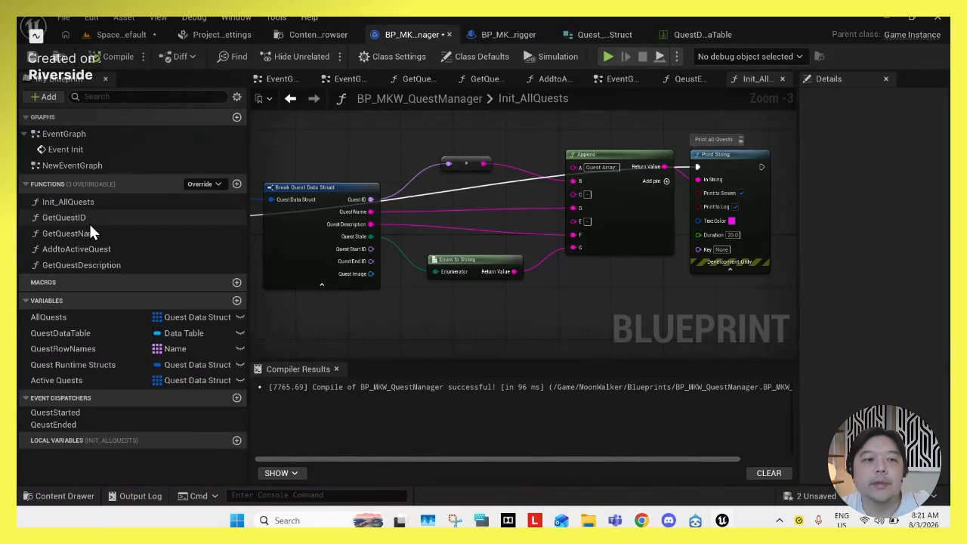
{"action": "left_click", "coordinate": [89, 218]}
{"action": "double_click", "coordinate": [89, 218]}
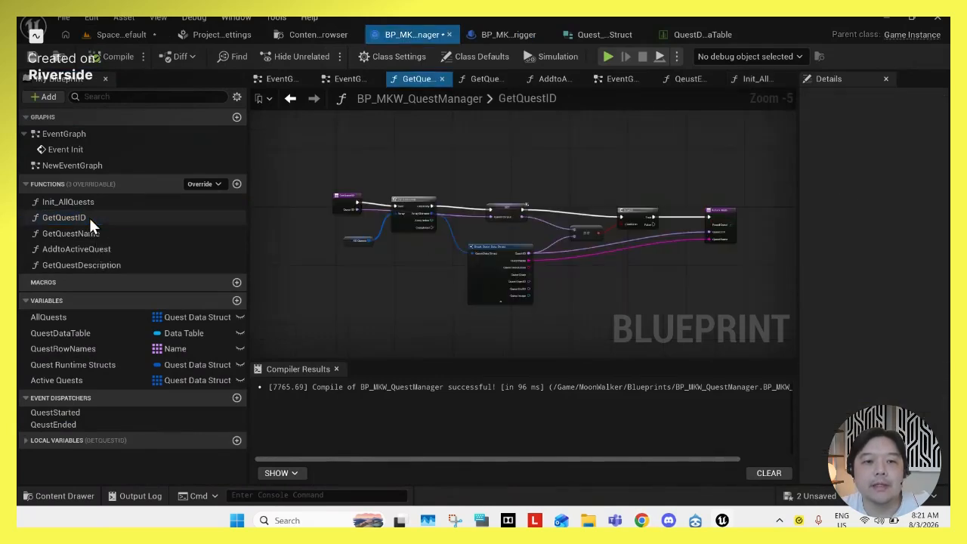
{"action": "scroll", "coordinate": [472, 228], "scroll_direction": "up", "scroll_amount": 4}
{"action": "right_click_drag", "start_coordinate": [429, 226], "coordinate": [696, 264]}
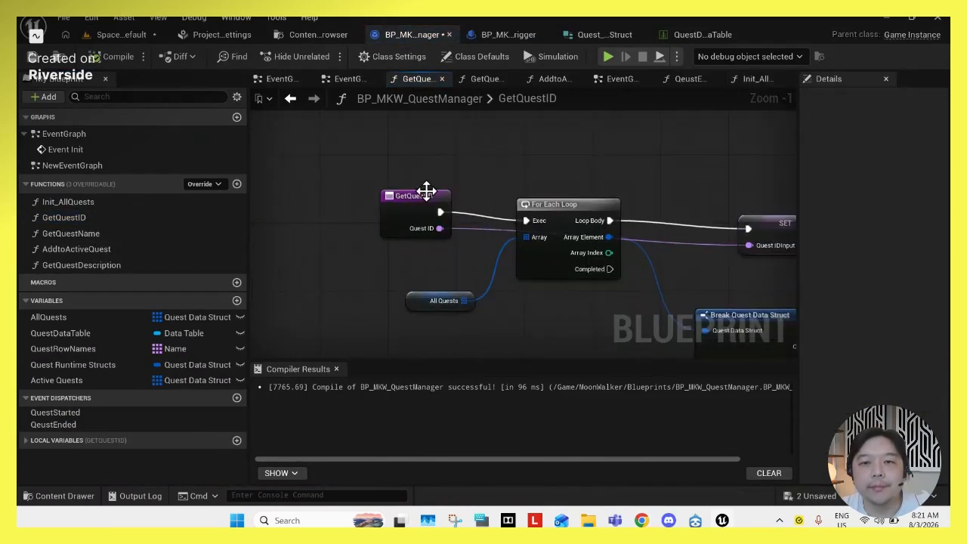
{"action": "left_click_drag", "start_coordinate": [427, 190], "coordinate": [414, 204]}
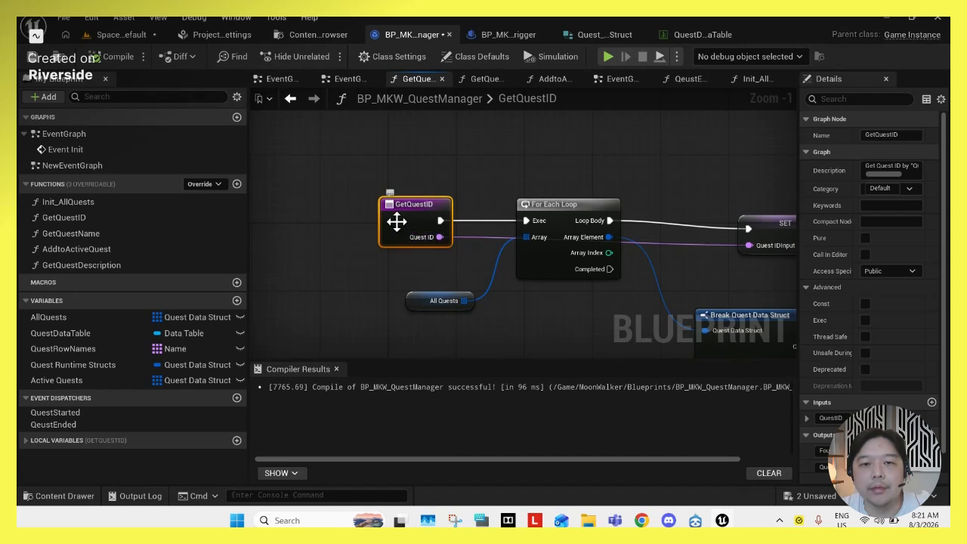
Examine the GetQuestID entry node's description, inputs and outputs
{"action": "left_click", "coordinate": [794, 322]}
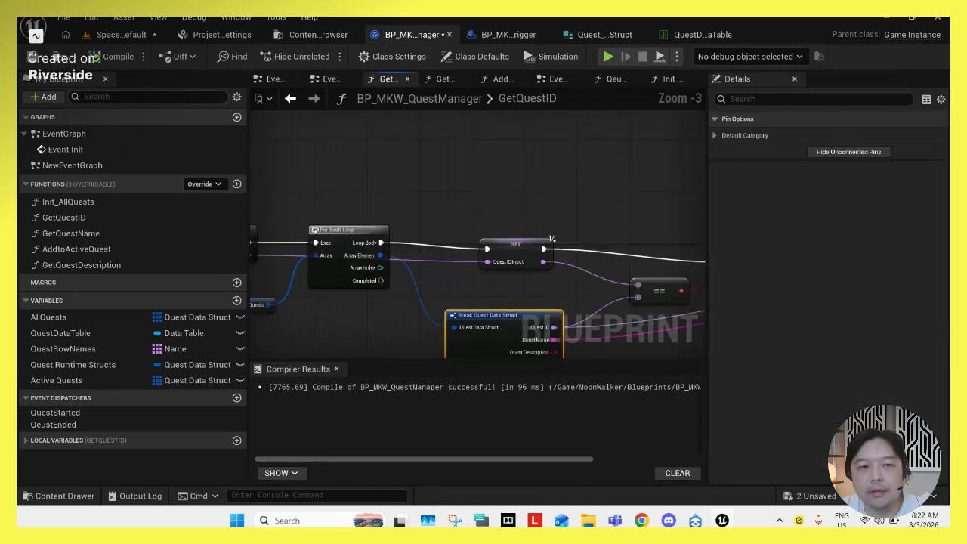
{"action": "right_click_drag", "start_coordinate": [363, 228], "coordinate": [449, 217]}
{"action": "left_click", "coordinate": [309, 219]}
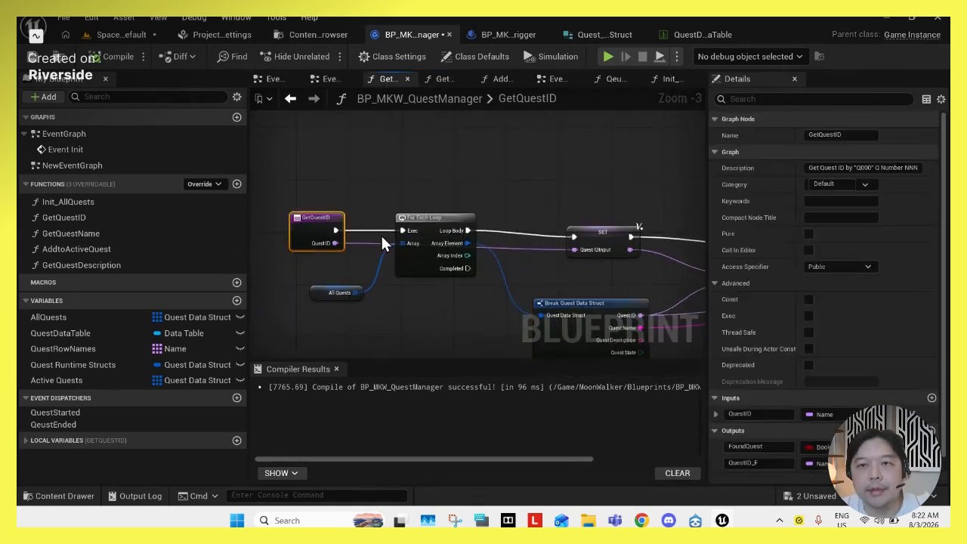
{"action": "scroll", "coordinate": [856, 288], "scroll_direction": "down", "scroll_amount": 1}
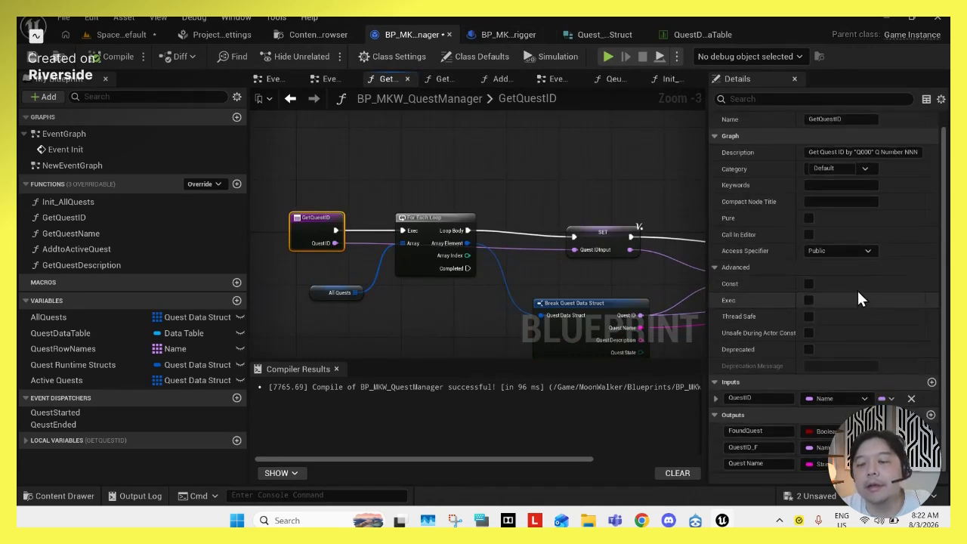
Move the Break Quest Data Struct node and the == comparison node slightly upward in the GetQuestID graph
{"action": "right_click_drag", "start_coordinate": [646, 330], "coordinate": [512, 242]}
{"action": "left_click_drag", "start_coordinate": [457, 215], "coordinate": [466, 192]}
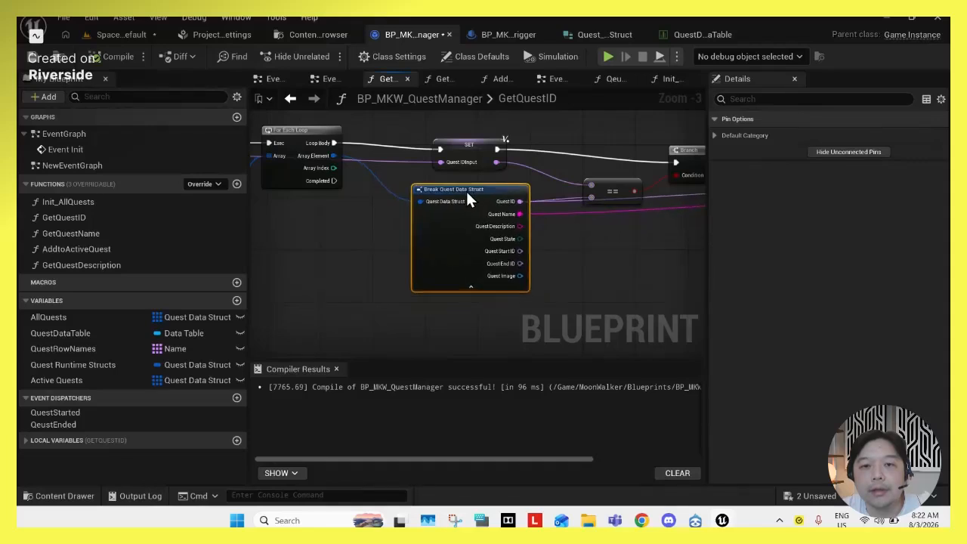
{"action": "right_click_drag", "start_coordinate": [644, 249], "coordinate": [502, 279]}
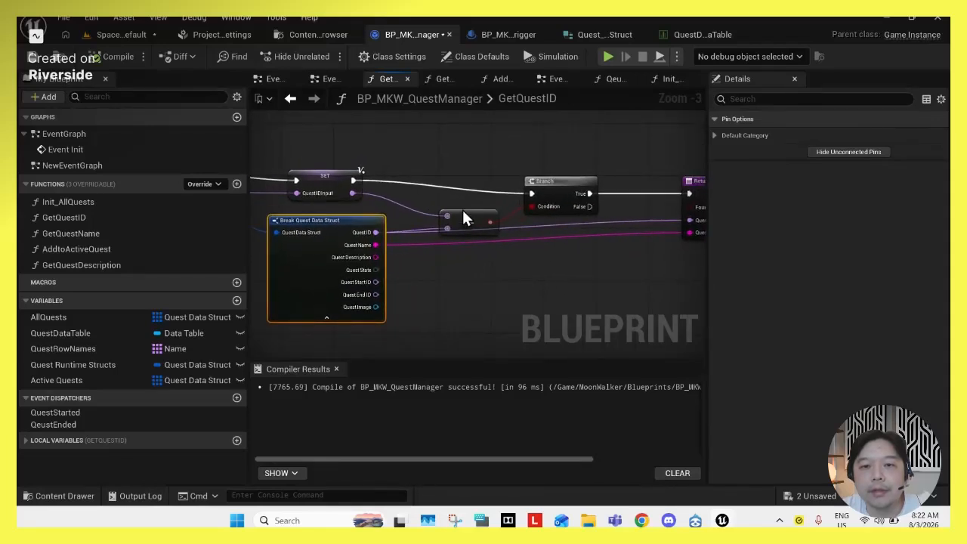
{"action": "left_click_drag", "start_coordinate": [463, 219], "coordinate": [456, 202]}
{"action": "right_click_drag", "start_coordinate": [457, 204], "coordinate": [702, 236]}
{"action": "mouse_move", "coordinate": [592, 253]}
{"action": "right_mouse_down"}
{"action": "mouse_move", "coordinate": [470, 251]}
{"action": "mouse_move", "coordinate": [603, 262]}
{"action": "right_mouse_up"}
Widen the Row Name column of QuestDataTable and return to the quest manager blueprint
{"action": "left_click", "coordinate": [684, 34]}
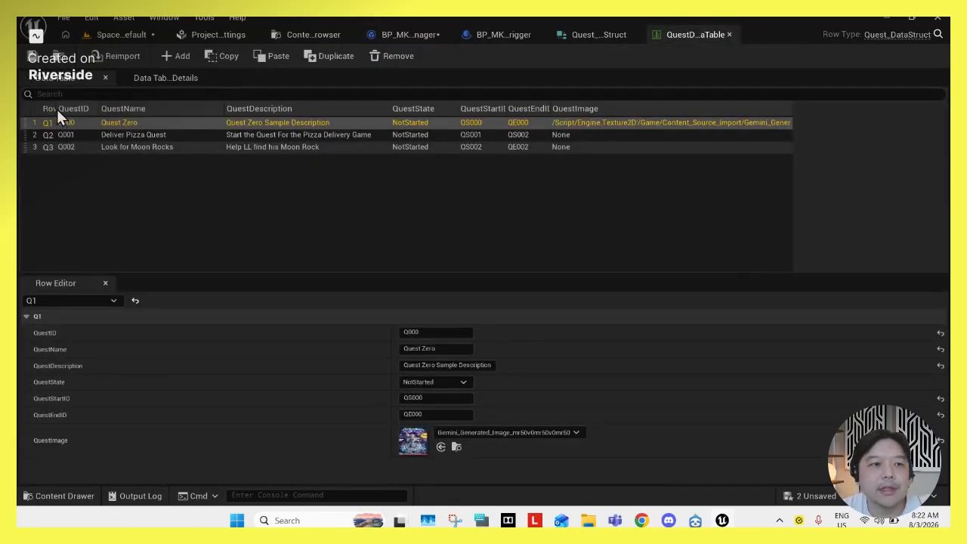
{"action": "left_click_drag", "start_coordinate": [57, 108], "coordinate": [105, 108]}
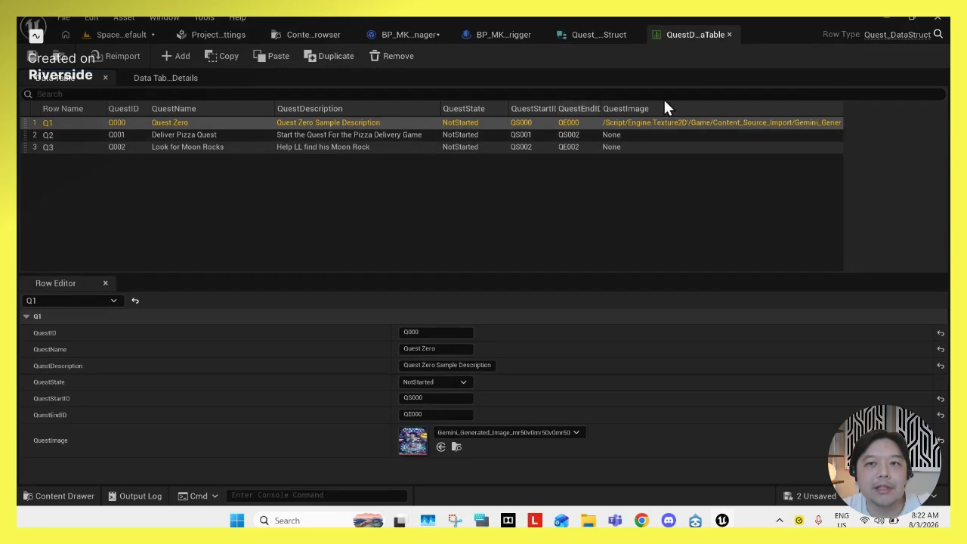
{"action": "left_click", "coordinate": [405, 35]}
Move the SET Quest IDInput node and the Break Quest Data Struct node further up in the GetQuestID graph
{"action": "right_click_drag", "start_coordinate": [639, 214], "coordinate": [511, 201]}
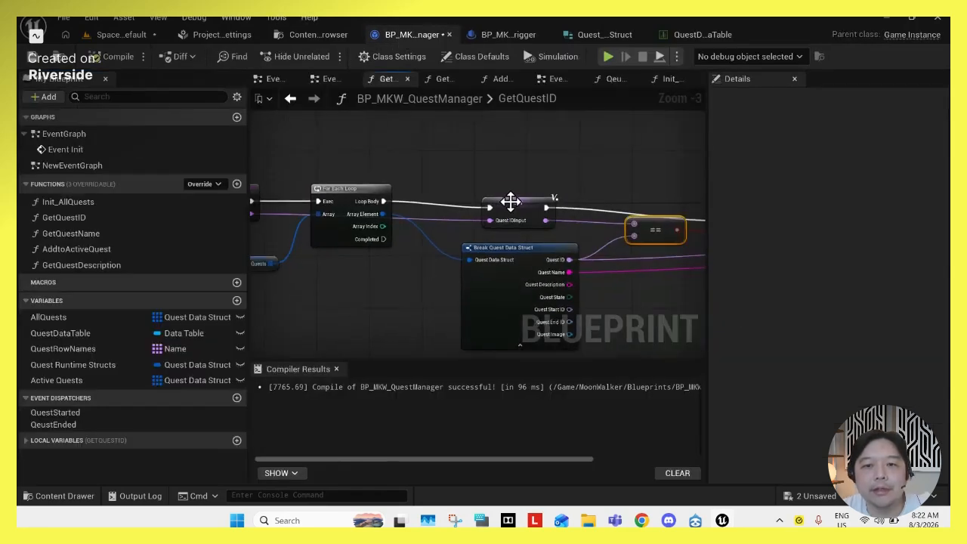
{"action": "left_click_drag", "start_coordinate": [511, 202], "coordinate": [514, 176]}
{"action": "left_click_drag", "start_coordinate": [519, 244], "coordinate": [519, 231]}
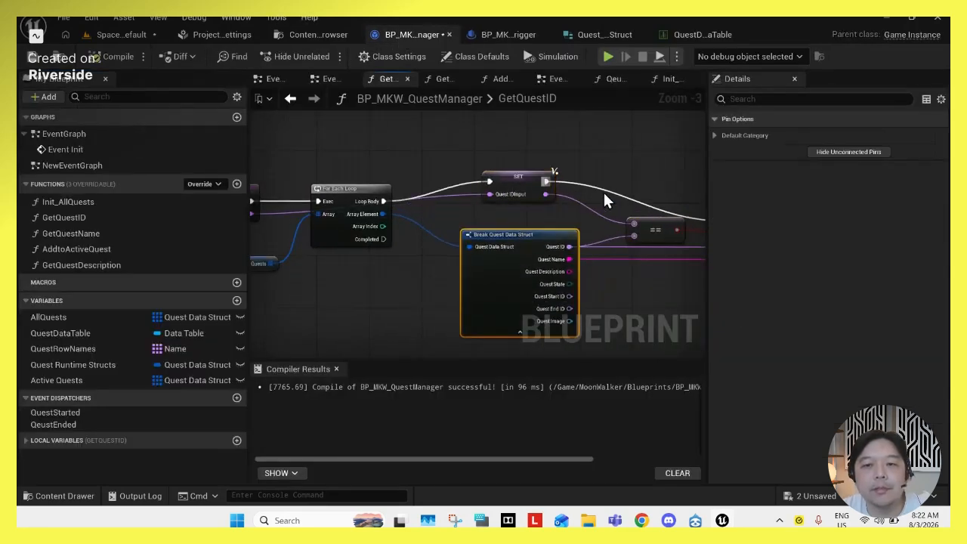
Examine GetQuestID's Branch, Return Node and Quest State pin, and look through the assets in the MoonWalker folder
{"action": "right_click_drag", "start_coordinate": [636, 226], "coordinate": [319, 216]}
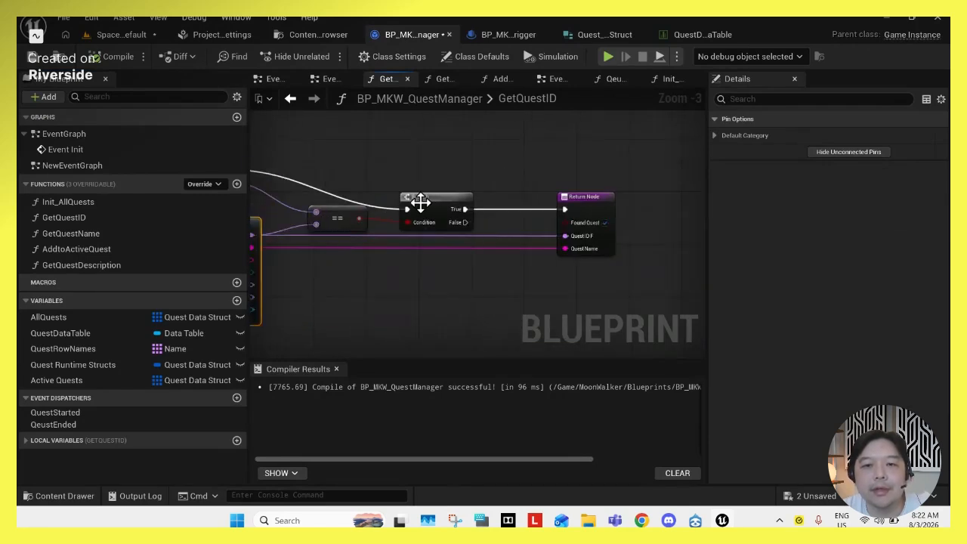
{"action": "right_click_drag", "start_coordinate": [373, 243], "coordinate": [563, 240]}
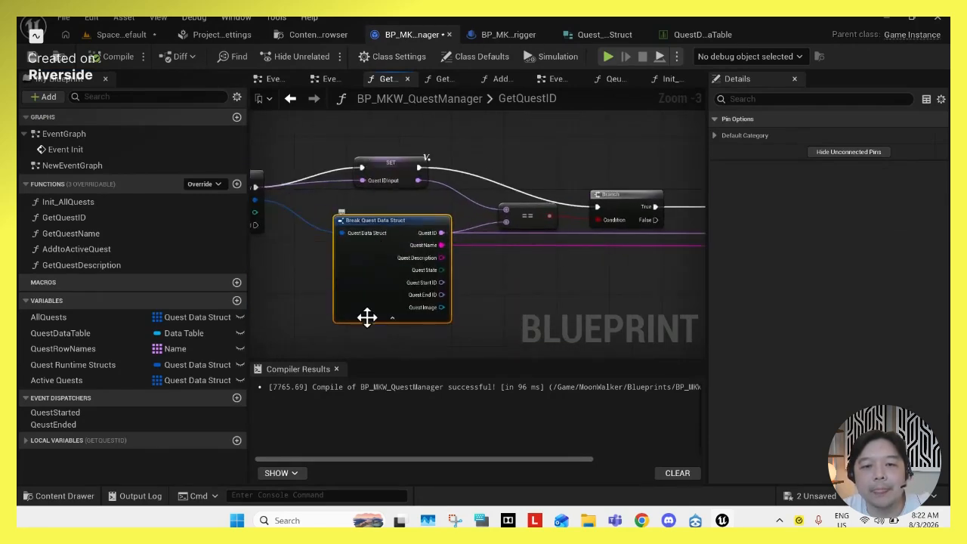
{"action": "right_click_drag", "start_coordinate": [429, 252], "coordinate": [519, 258]}
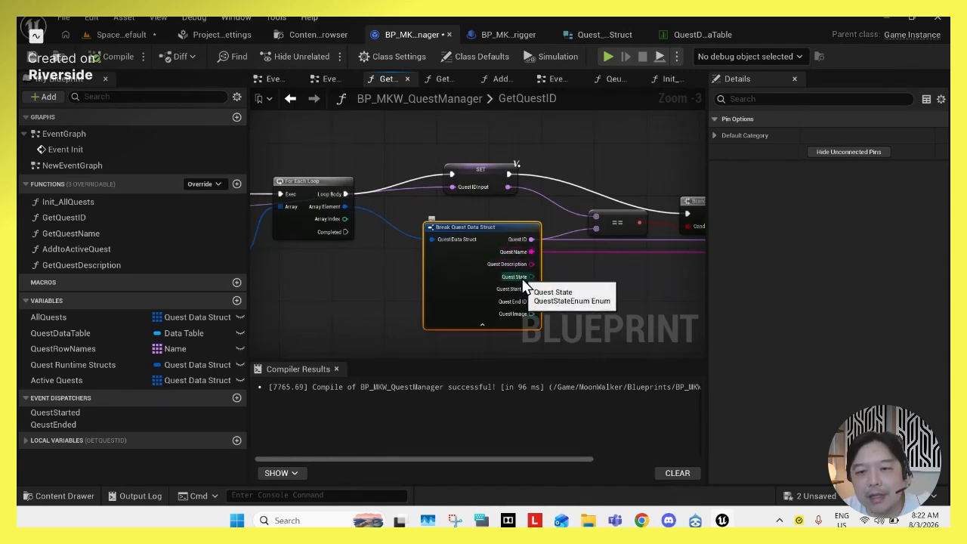
{"action": "left_click", "coordinate": [37, 496]}
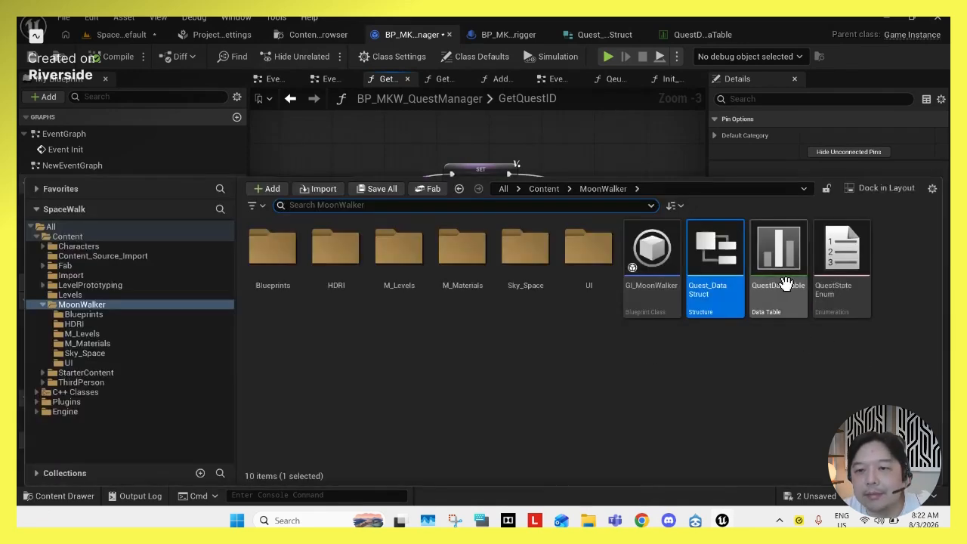
{"action": "left_click", "coordinate": [560, 144]}
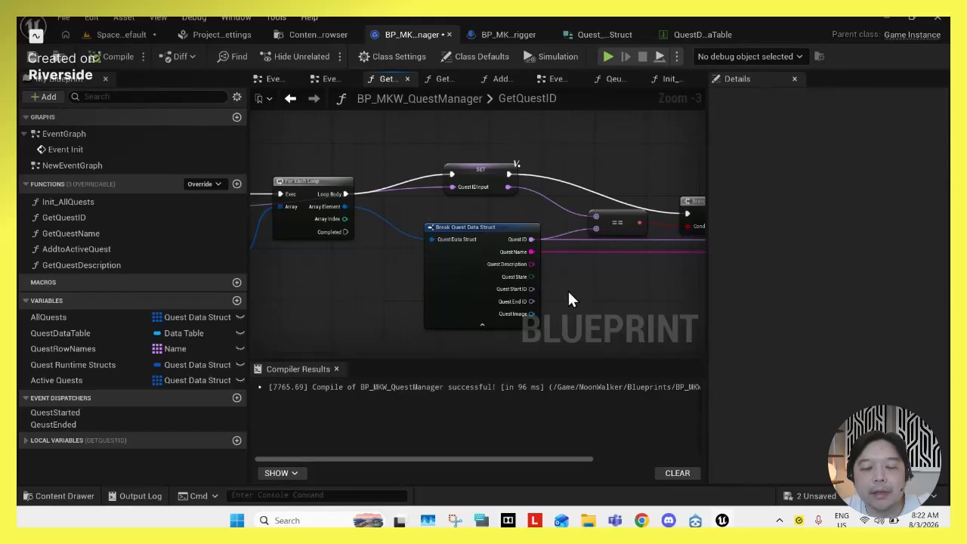
Examine the GetQuestName graph from its entry node to its Return Node, and view the AddtoActiveQuest function
{"action": "left_click", "coordinate": [64, 217]}
{"action": "double_click", "coordinate": [87, 235]}
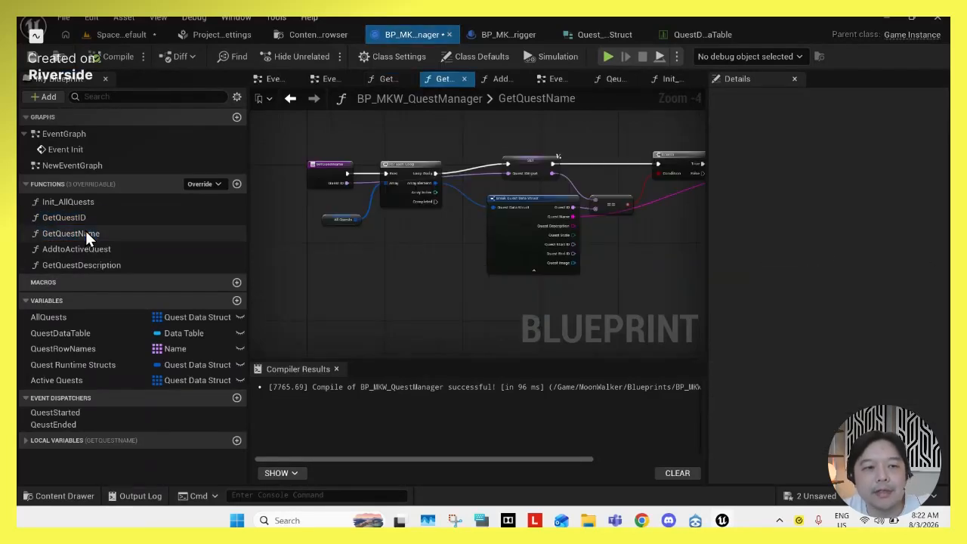
{"action": "left_click_drag", "start_coordinate": [706, 212], "coordinate": [944, 219]}
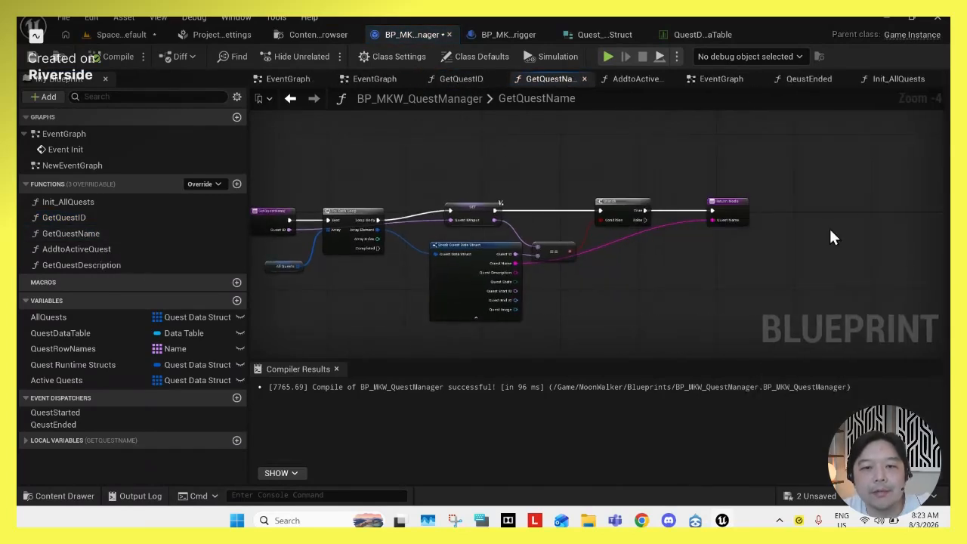
{"action": "scroll", "coordinate": [539, 247], "scroll_direction": "up", "scroll_amount": 5}
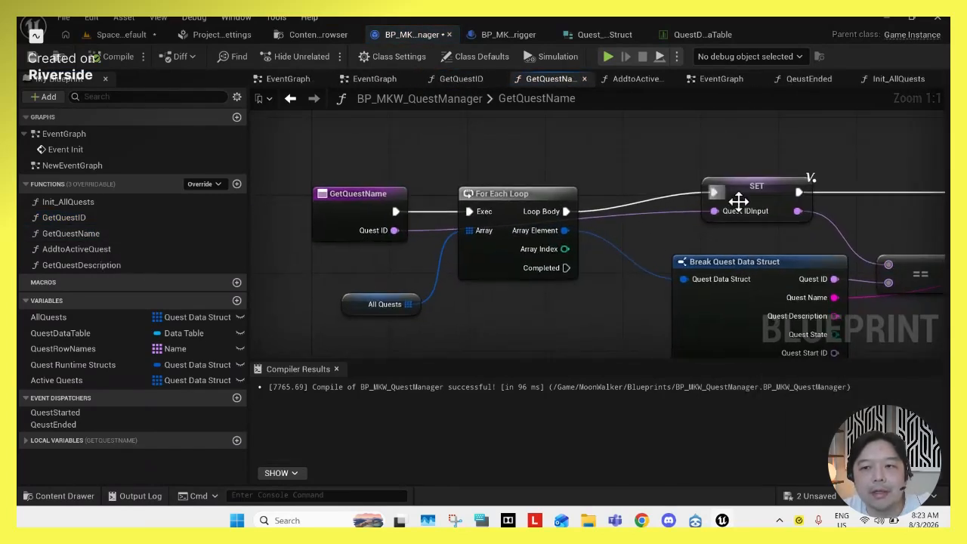
{"action": "right_click_drag", "start_coordinate": [740, 205], "coordinate": [614, 194]}
{"action": "right_click_drag", "start_coordinate": [794, 252], "coordinate": [653, 225]}
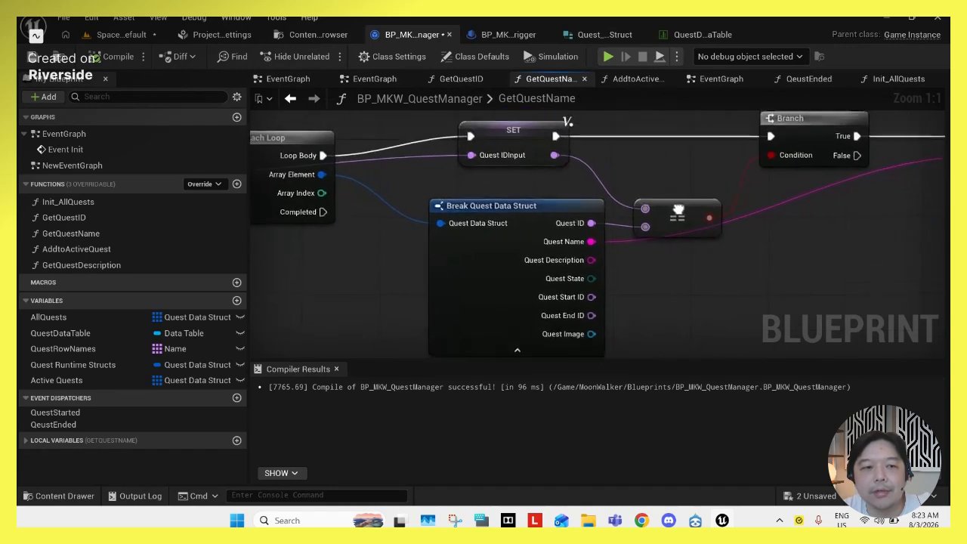
{"action": "right_click_drag", "start_coordinate": [937, 189], "coordinate": [526, 250]}
{"action": "left_click", "coordinate": [582, 193]}
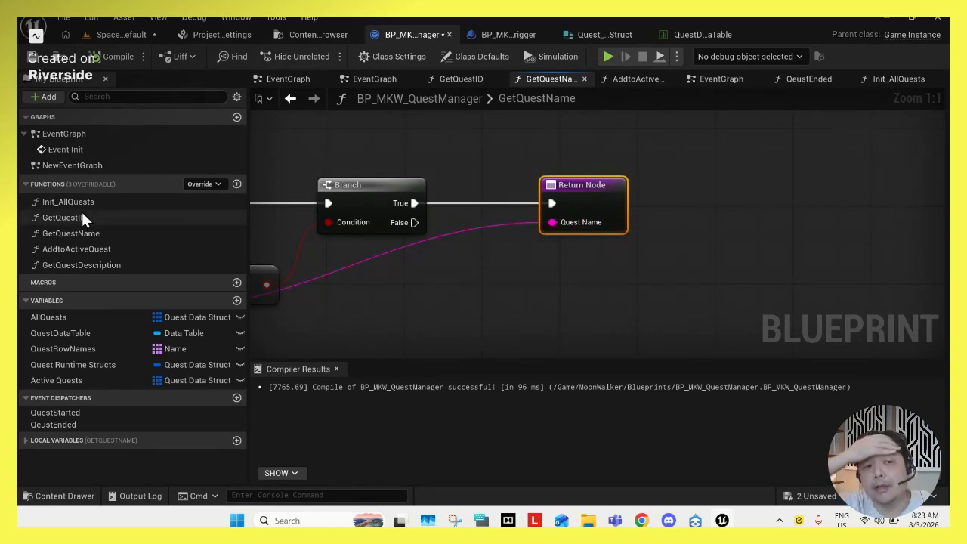
{"action": "double_click", "coordinate": [83, 250]}
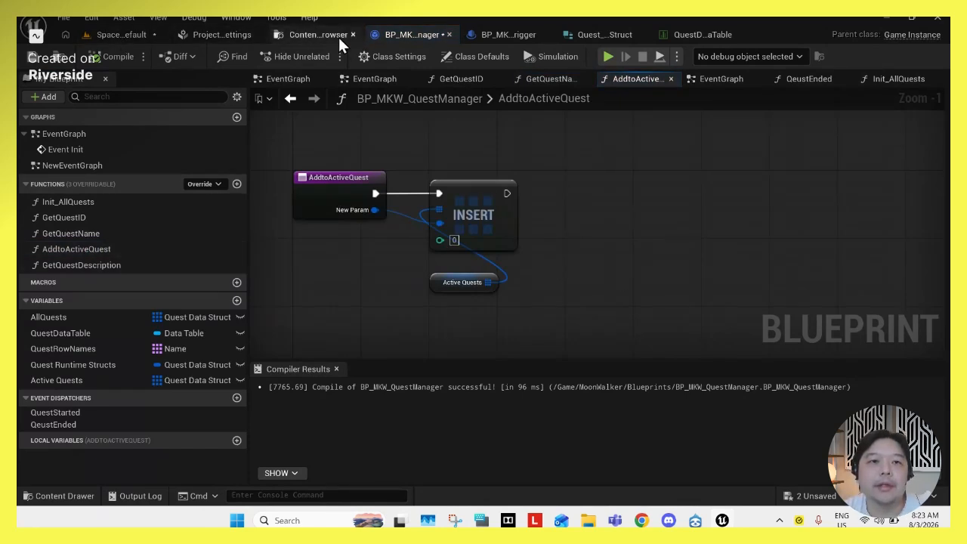
Open the DisplayCurrentQuest function of BP_MKW_Box_QuestEnd_Trigger
{"action": "left_click", "coordinate": [120, 34]}
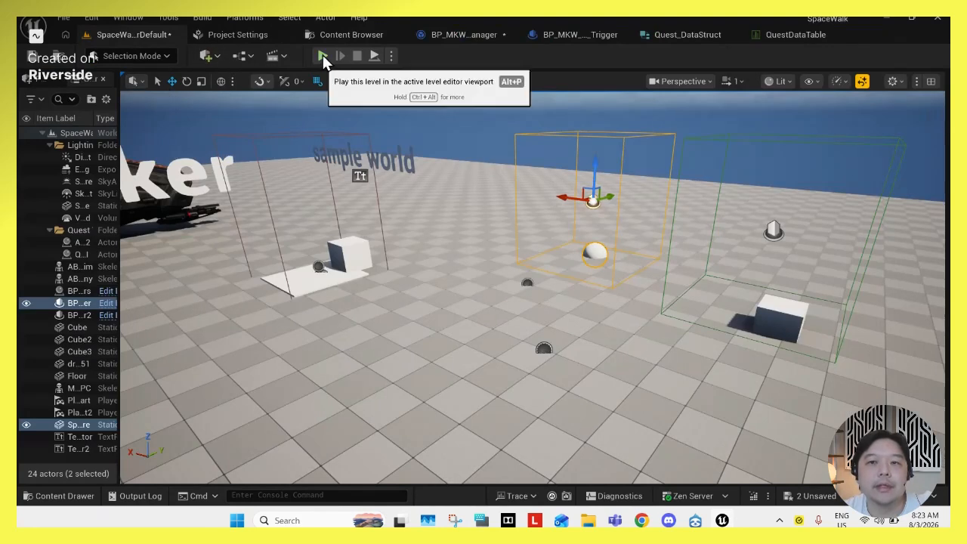
{"action": "left_click", "coordinate": [567, 34]}
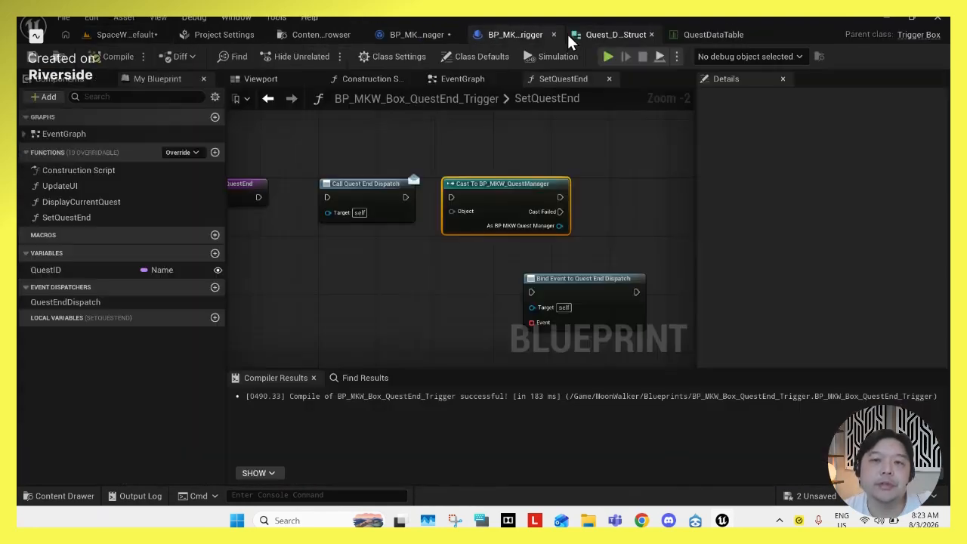
{"action": "left_click", "coordinate": [78, 136]}
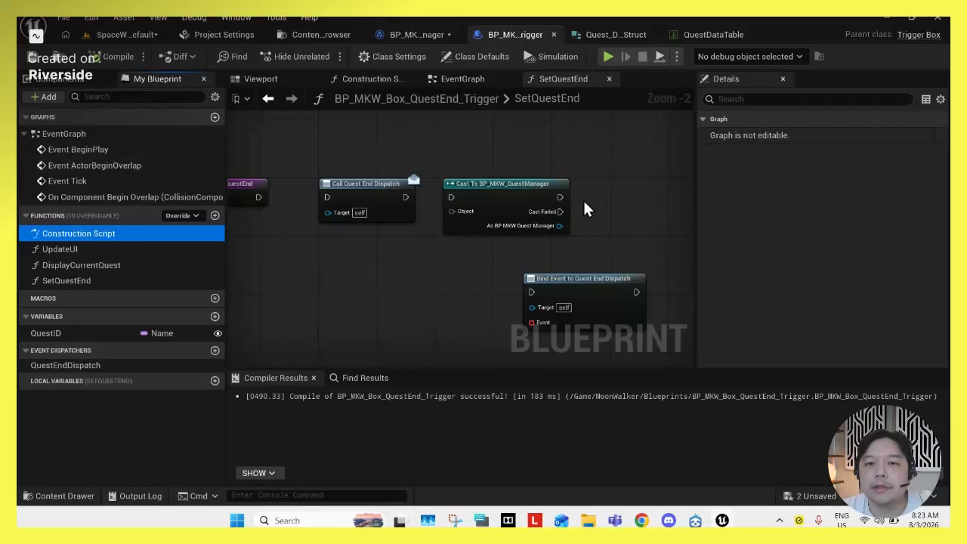
{"action": "double_click", "coordinate": [81, 265]}
{"action": "right_click_drag", "start_coordinate": [342, 228], "coordinate": [525, 229]}
{"action": "scroll", "coordinate": [455, 237], "scroll_direction": "up", "scroll_amount": 4}
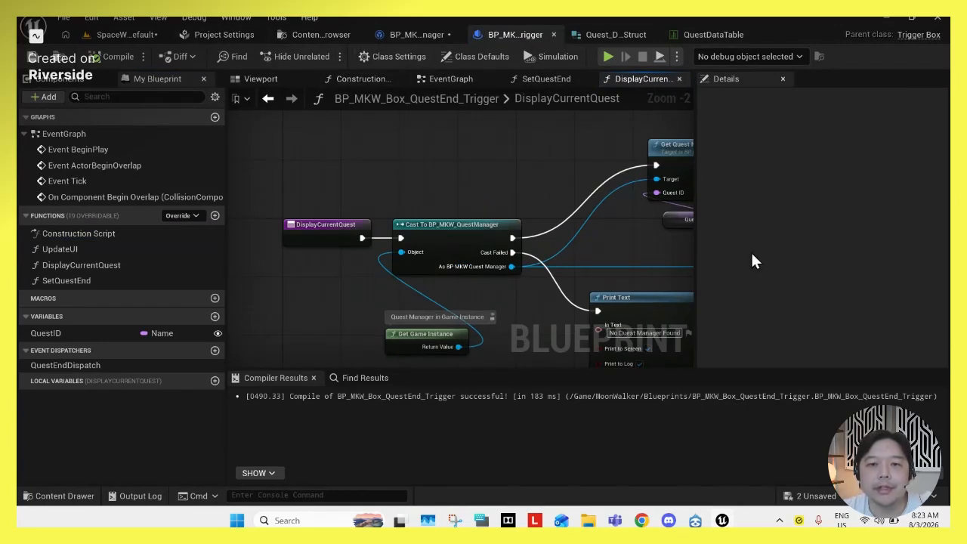
Move the Get Game Instance node and its comment up closer beneath the Cast To BP_MKW_QuestManager node
{"action": "right_click_drag", "start_coordinate": [535, 198], "coordinate": [496, 188]}
{"action": "left_click_drag", "start_coordinate": [349, 187], "coordinate": [474, 334]}
{"action": "left_click", "coordinate": [417, 276]}
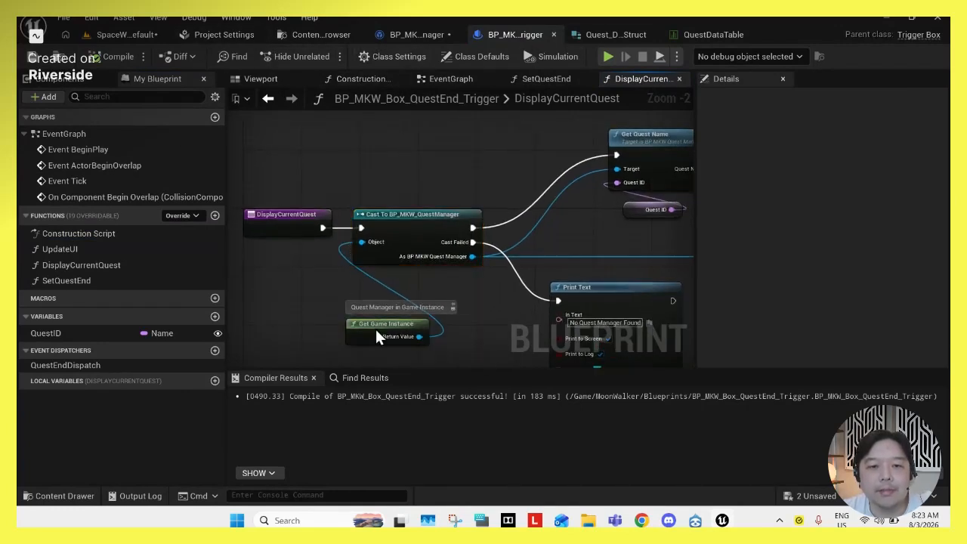
{"action": "left_click_drag", "start_coordinate": [375, 327], "coordinate": [395, 300]}
Examine the Get Quest Name node with its Quest ID variable, To Text and Print Text nodes in DisplayCurrentQuest
{"action": "right_click_drag", "start_coordinate": [544, 256], "coordinate": [386, 254]}
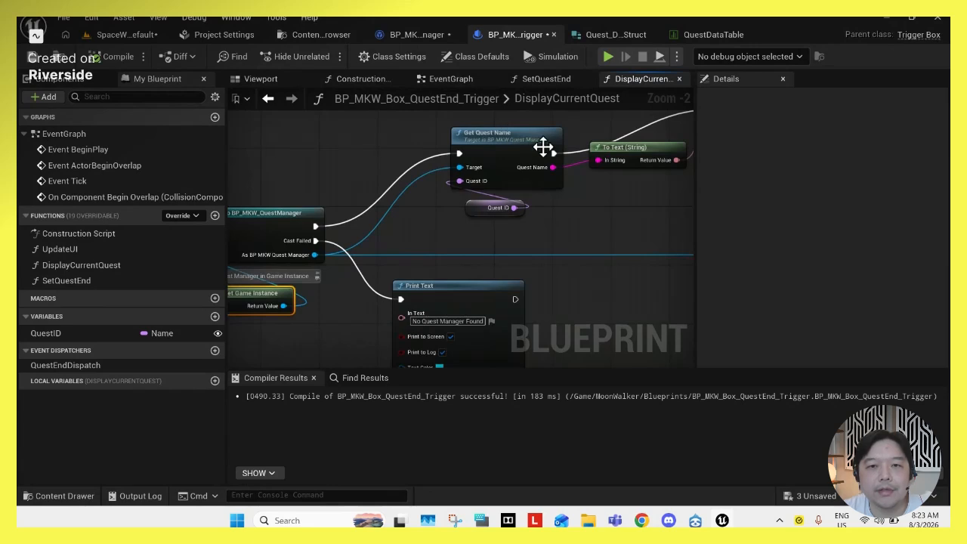
{"action": "right_click_drag", "start_coordinate": [543, 147], "coordinate": [433, 217]}
{"action": "left_click", "coordinate": [393, 214]}
{"action": "right_click_drag", "start_coordinate": [358, 299], "coordinate": [358, 270]}
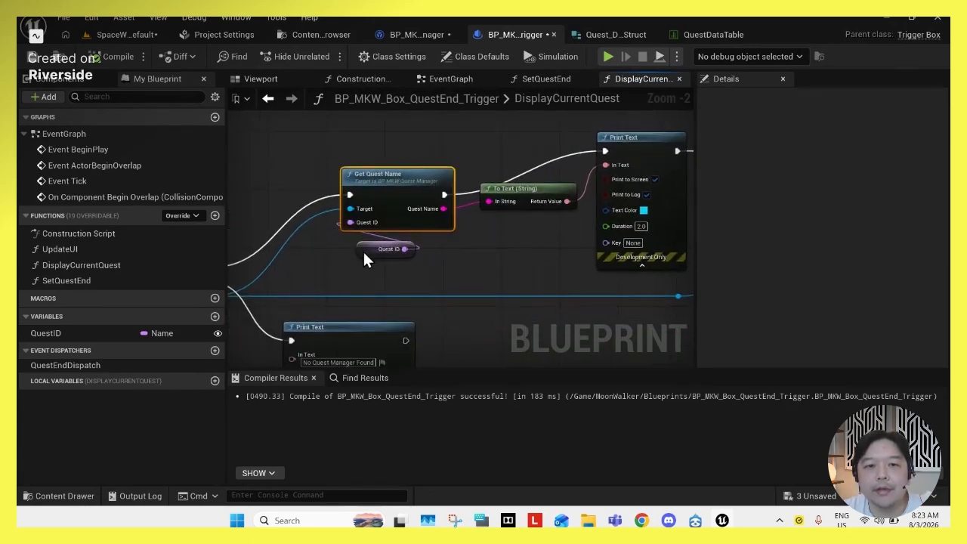
{"action": "left_click", "coordinate": [369, 250]}
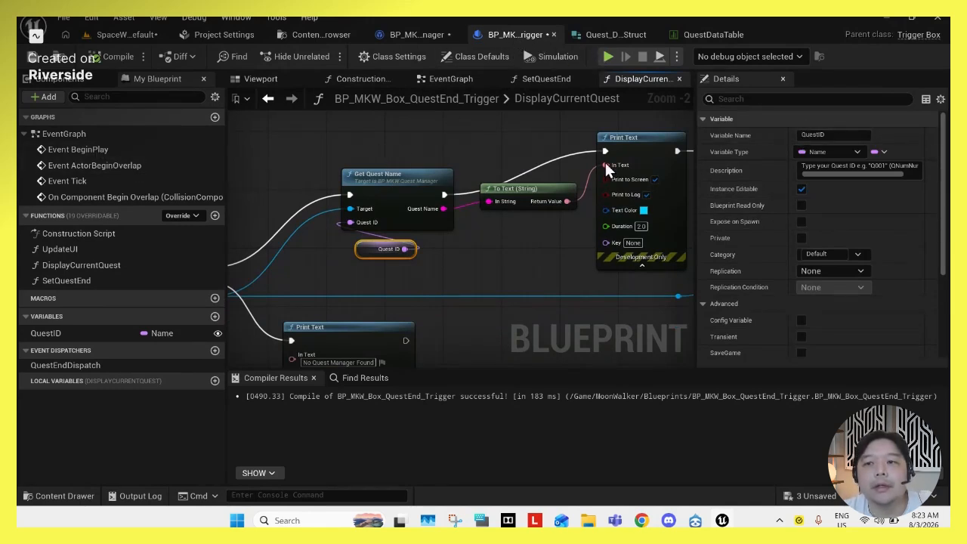
Check the property flags and default value of the trigger's QuestID variable
{"action": "left_click", "coordinate": [136, 134]}
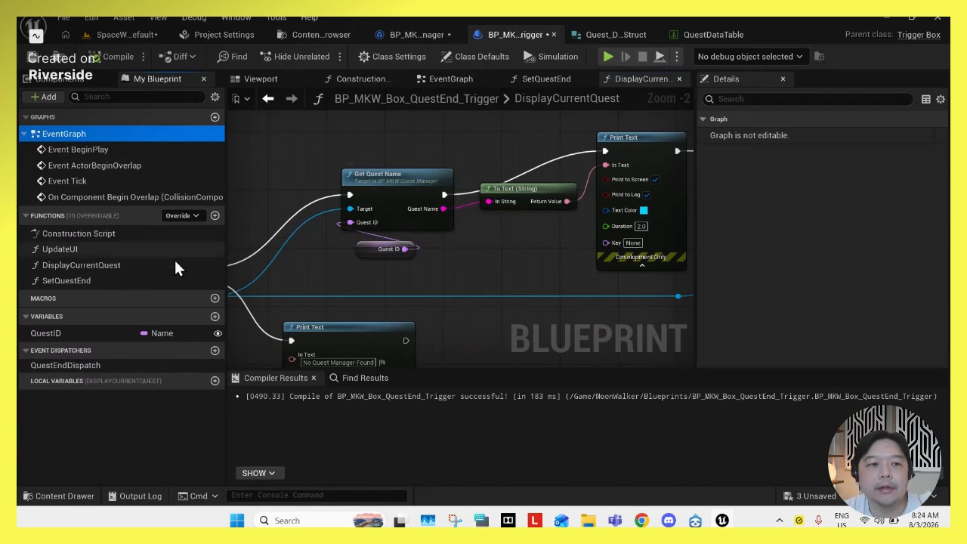
{"action": "left_click", "coordinate": [91, 333]}
{"action": "scroll", "coordinate": [891, 316], "scroll_direction": "down", "scroll_amount": 5}
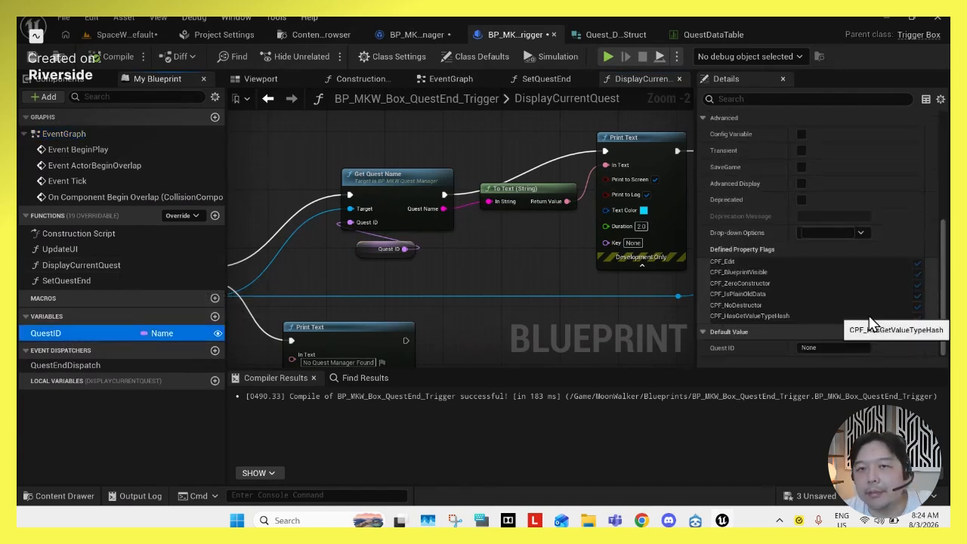
{"action": "left_click", "coordinate": [516, 35]}
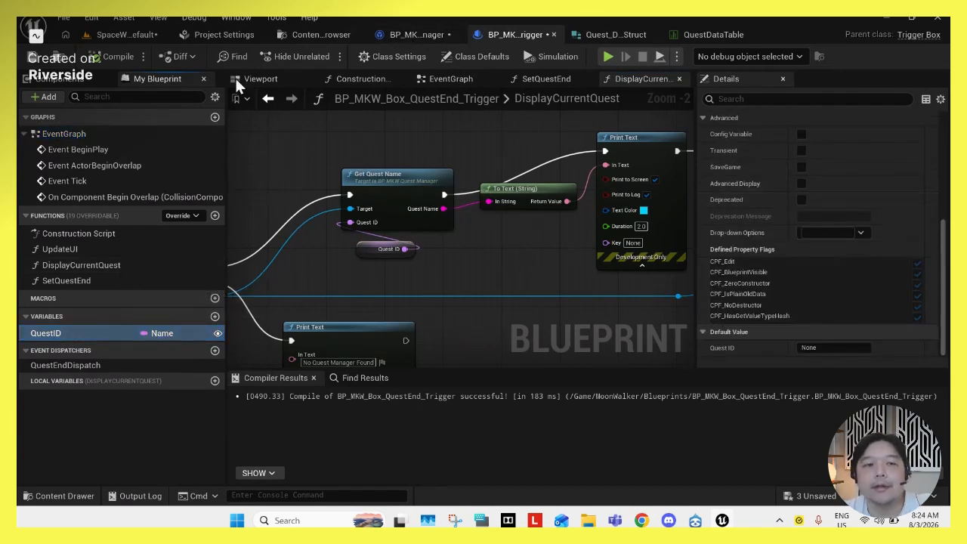
Widen the level's Outliner and Details and check the Quest ID of both BP_MKW_Box_Quest_Trigger actors
{"action": "left_click", "coordinate": [121, 35]}
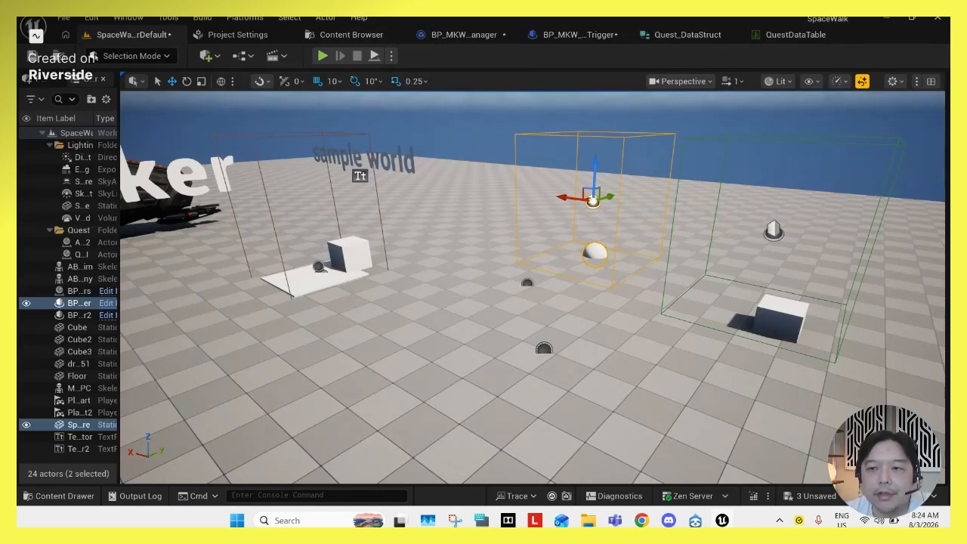
{"action": "left_click", "coordinate": [774, 230]}
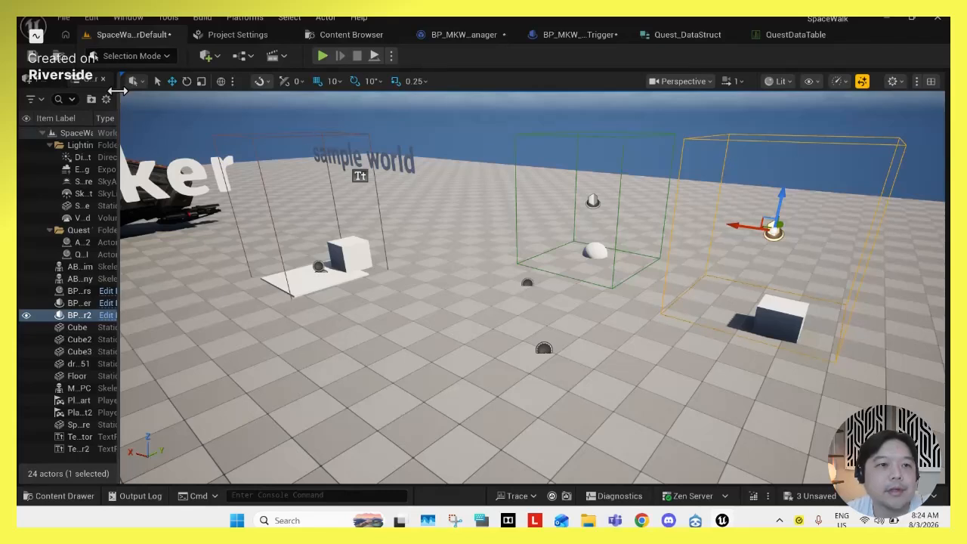
{"action": "left_click_drag", "start_coordinate": [118, 96], "coordinate": [315, 101]}
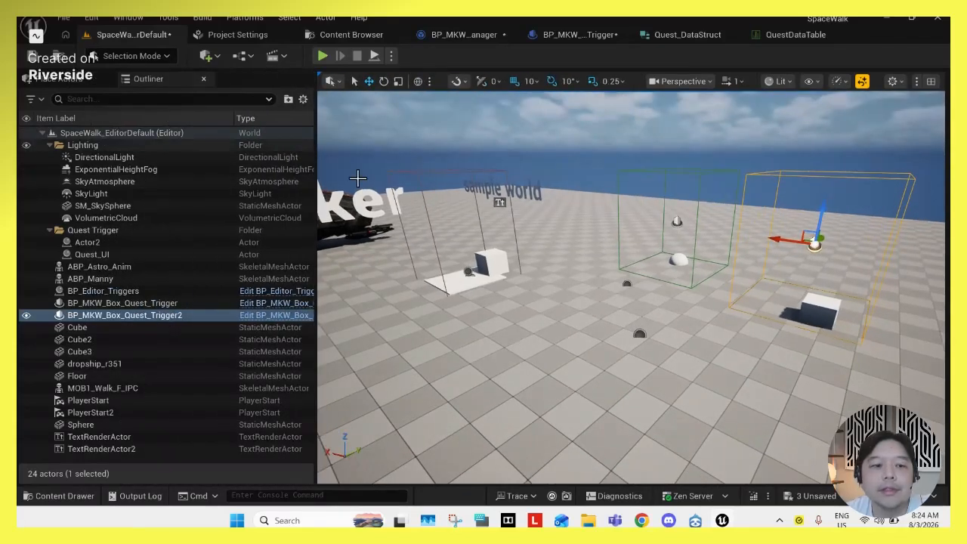
{"action": "left_click_drag", "start_coordinate": [945, 98], "coordinate": [662, 113]}
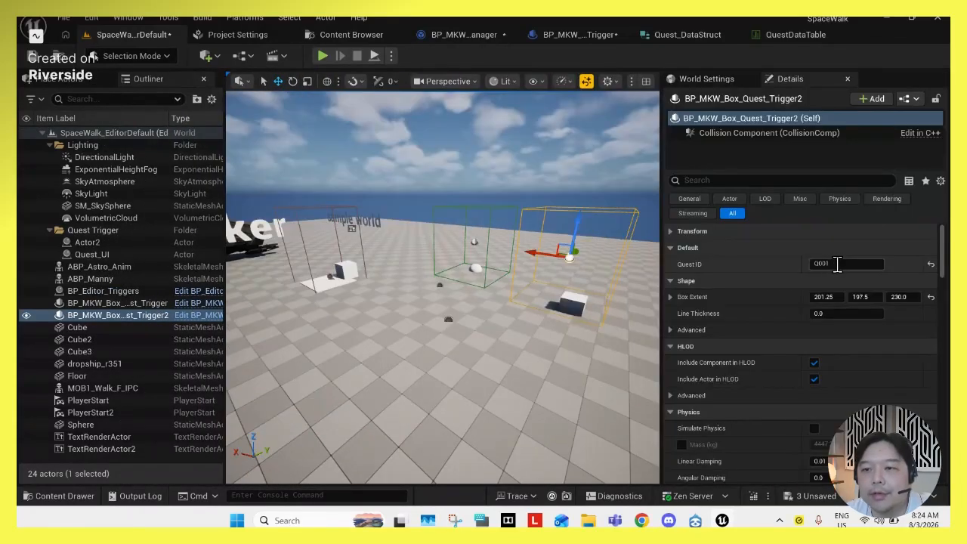
{"action": "left_click", "coordinate": [473, 242]}
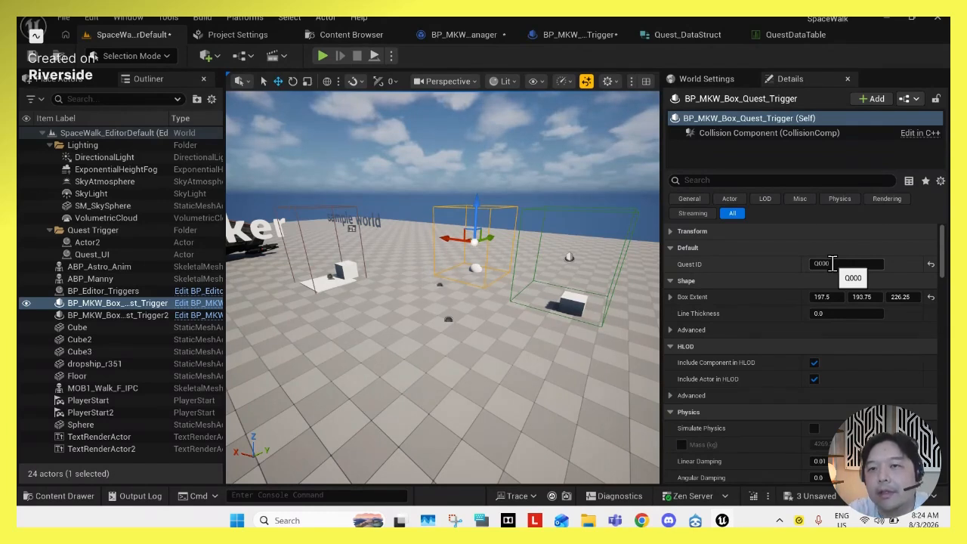
Check the QuestID column in QuestDataTable, and shift BP_MKW_Box_Quest_Trigger slightly along its green axis in the level
{"action": "left_click", "coordinate": [793, 35]}
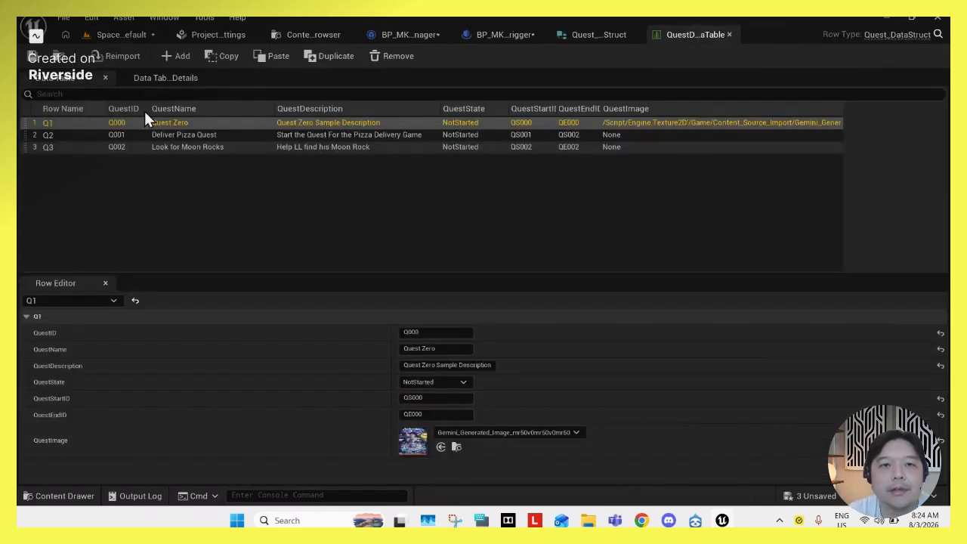
{"action": "left_click", "coordinate": [505, 35]}
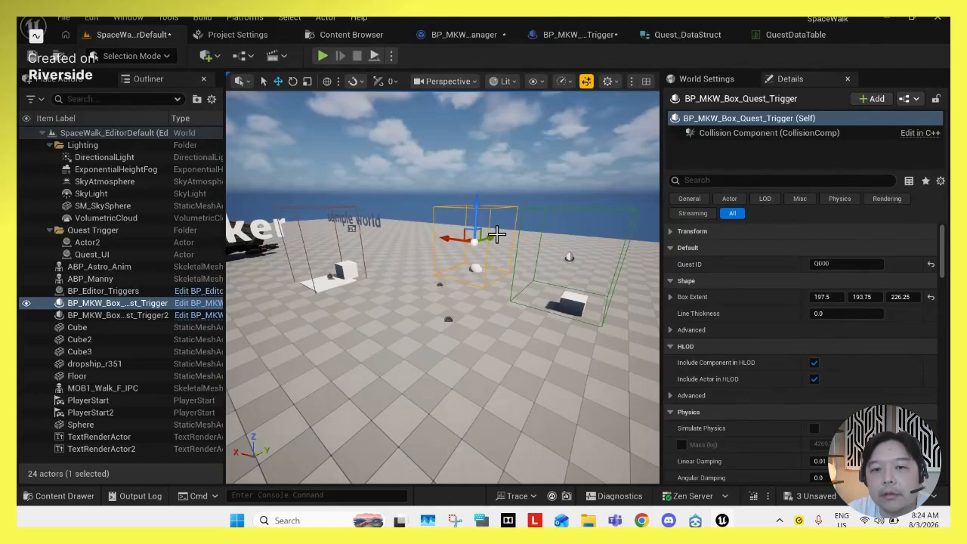
{"action": "left_click_drag", "start_coordinate": [502, 231], "coordinate": [493, 235]}
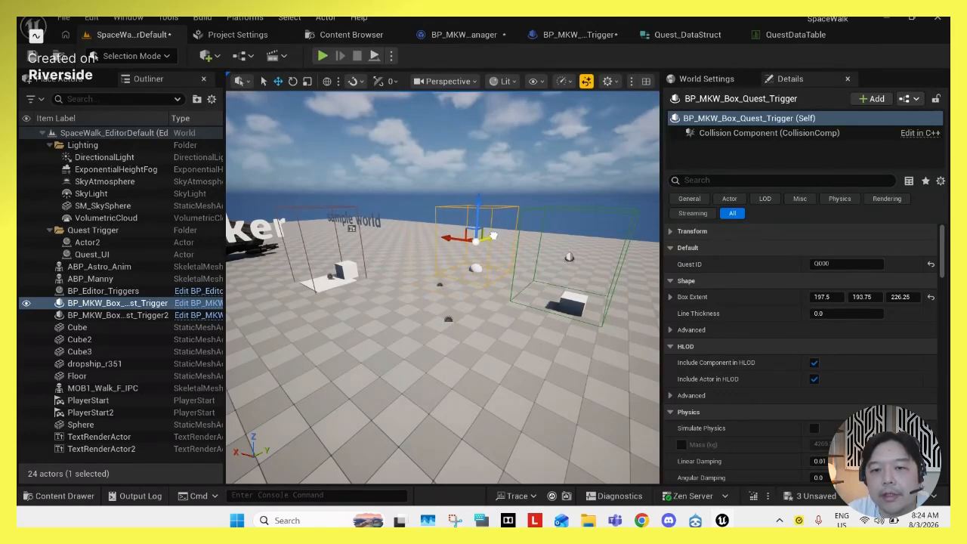
Compare BP_MKW_Box_Quest_Trigger2's Quest ID with the Quest ID node in DisplayCurrentQuest and review AddtoActiveQuest in BP_MKW_QuestManager
{"action": "left_click", "coordinate": [578, 260]}
{"action": "left_click", "coordinate": [463, 34]}
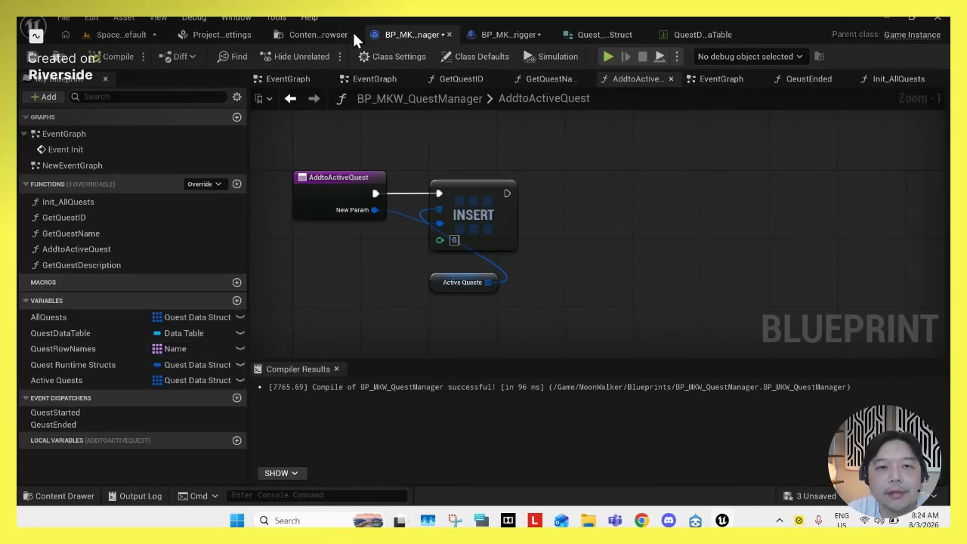
{"action": "left_click", "coordinate": [121, 34]}
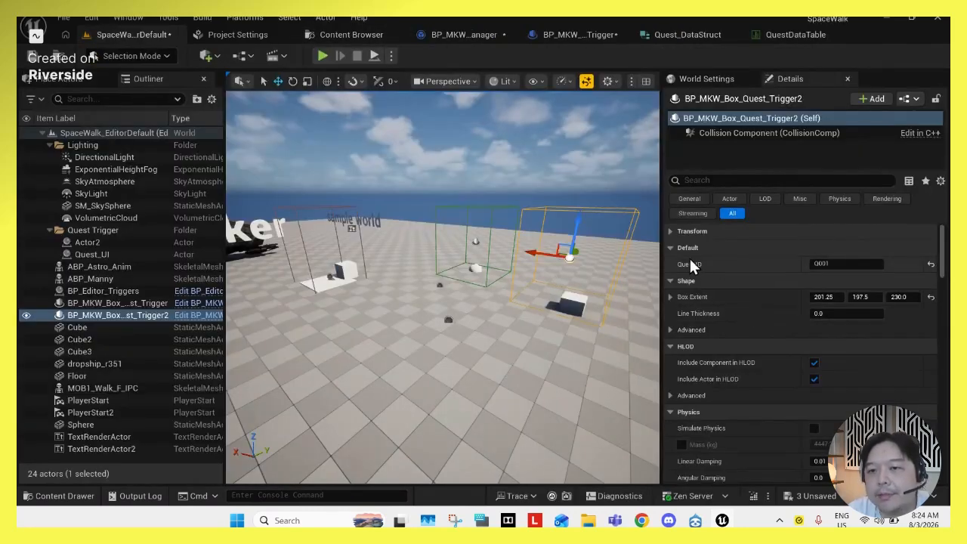
{"action": "left_click", "coordinate": [587, 35]}
{"action": "left_click", "coordinate": [572, 260]}
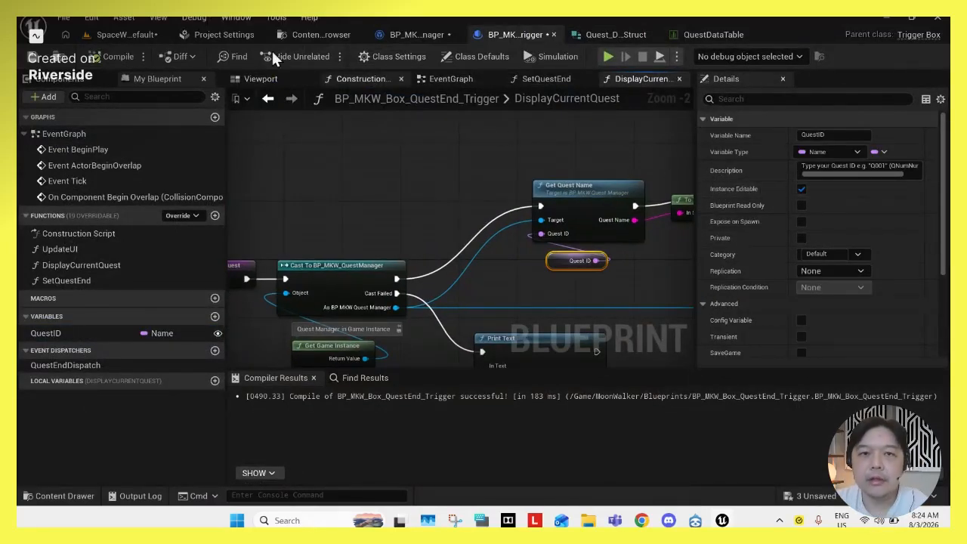
{"action": "left_click", "coordinate": [396, 38]}
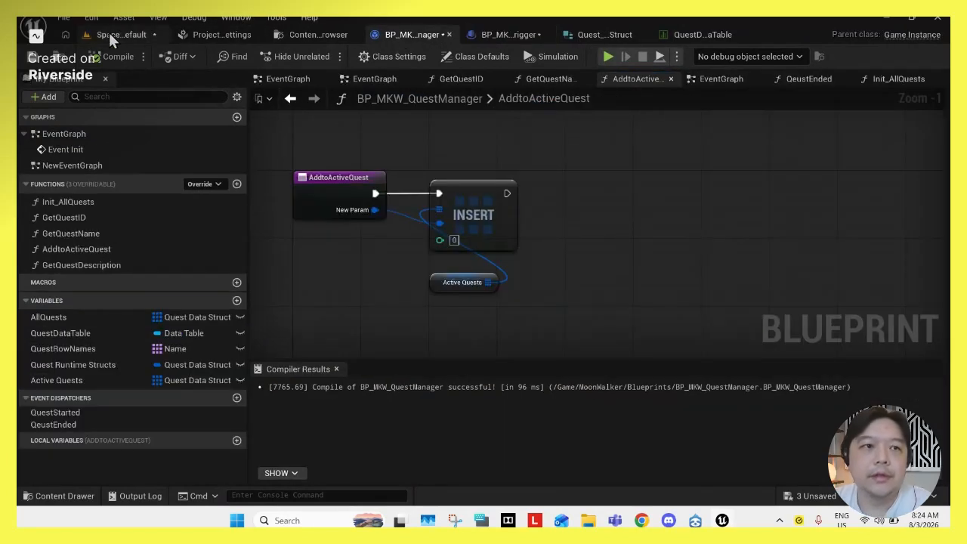
{"action": "left_click", "coordinate": [521, 35]}
{"action": "left_click", "coordinate": [386, 34]}
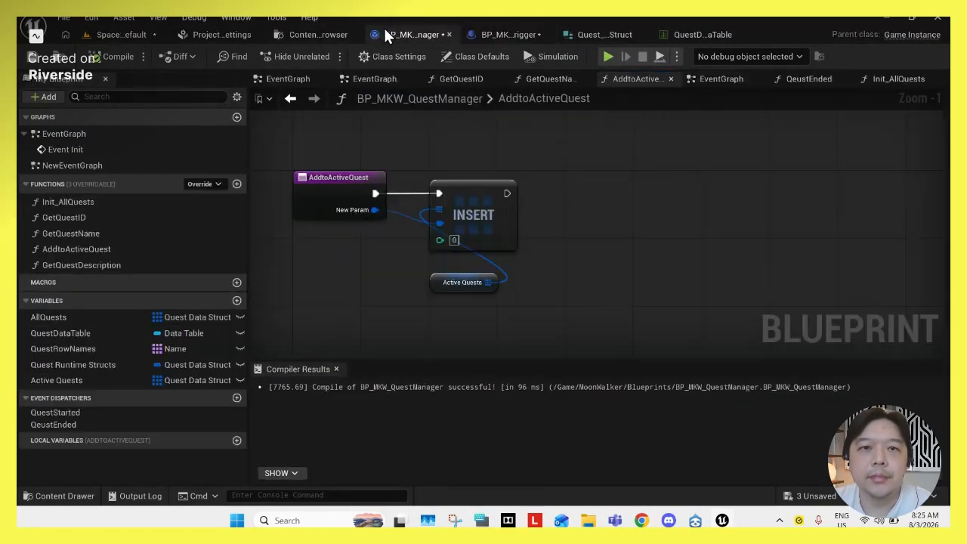
Place another BP_MKW_Box_Quest_Trigger from the MoonWalker/Blueprints folder on the floor of the level
{"action": "left_click", "coordinate": [87, 35]}
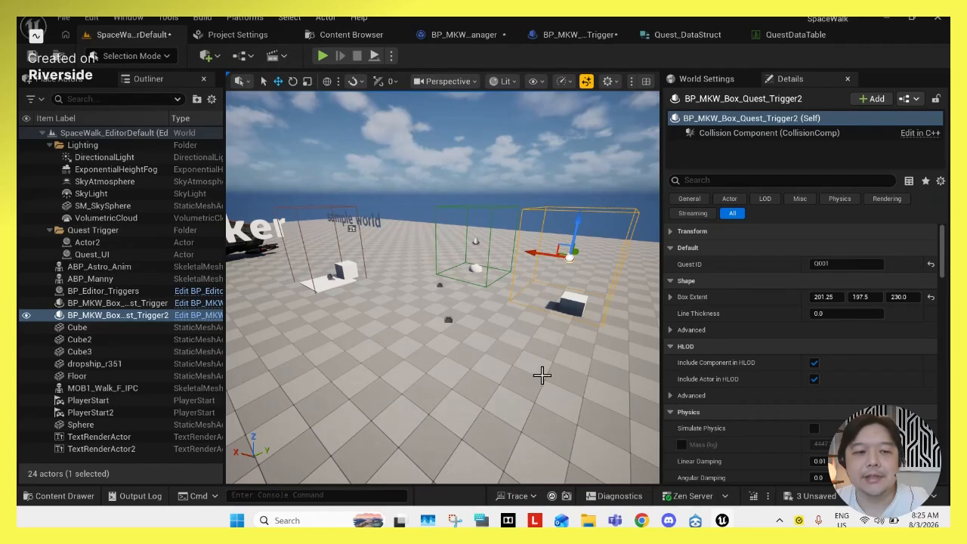
{"action": "left_click", "coordinate": [66, 499]}
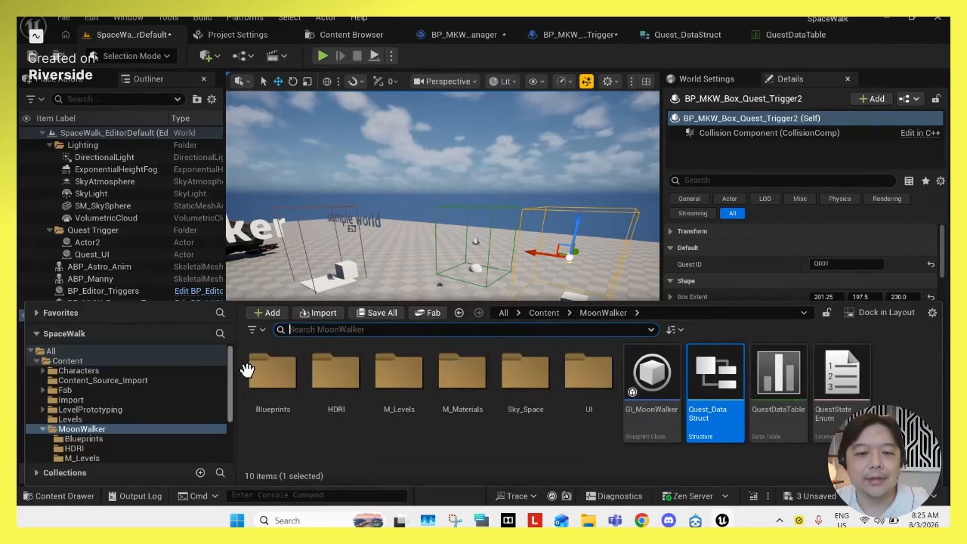
{"action": "double_click", "coordinate": [289, 375]}
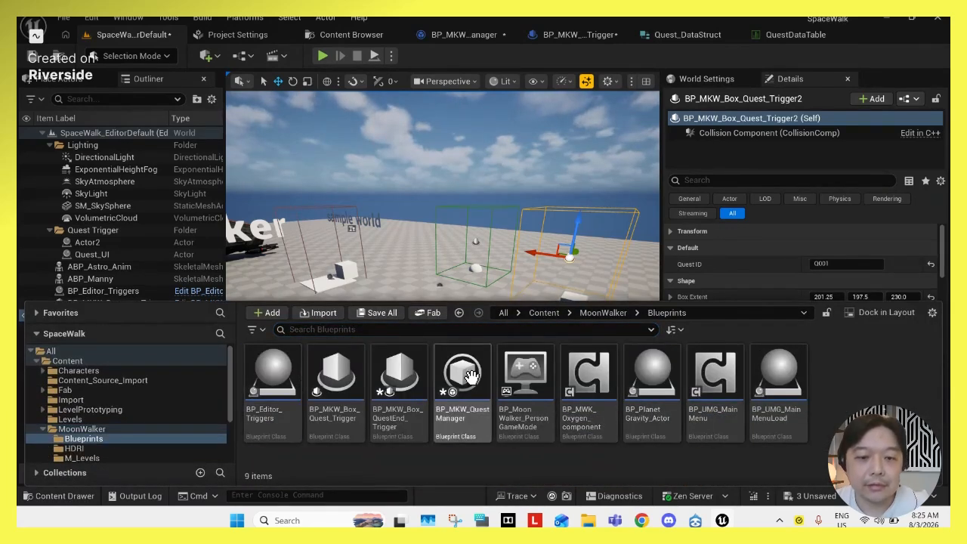
{"action": "left_click_drag", "start_coordinate": [335, 374], "coordinate": [411, 297]}
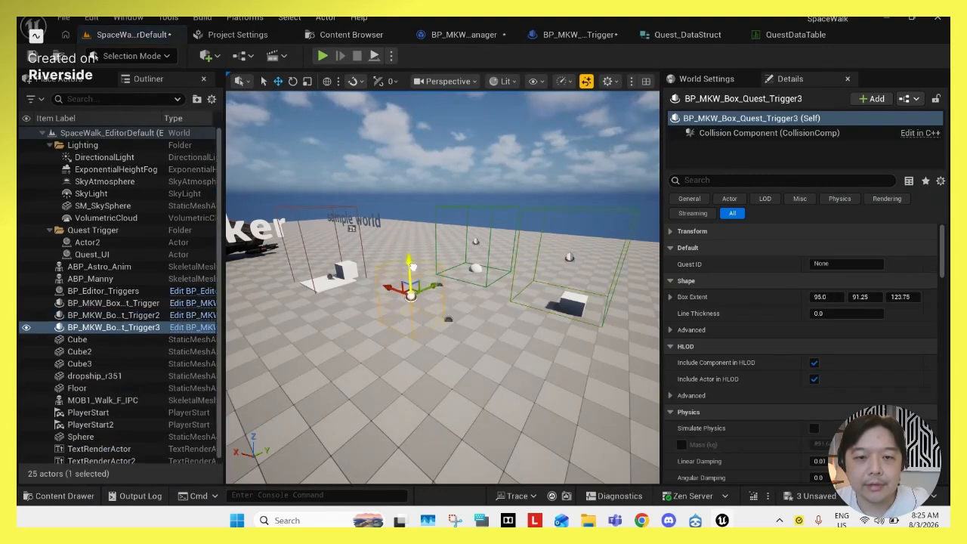
Turn off Actor Hidden In Game for the new trigger and move it in front of the cube beside BP_MKW_Box_Quest_Trigger2
{"action": "type", "text": "render"}
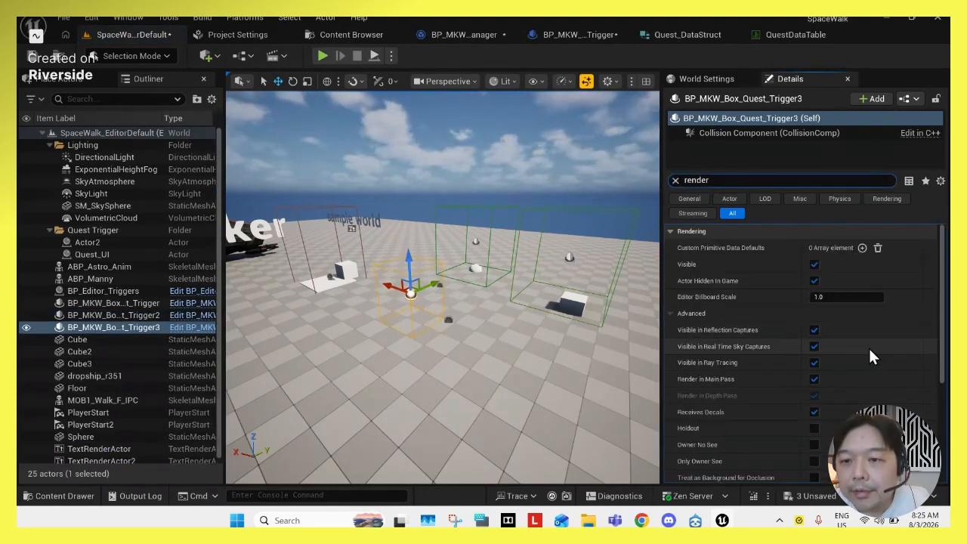
{"action": "left_click_drag", "start_coordinate": [386, 285], "coordinate": [499, 333]}
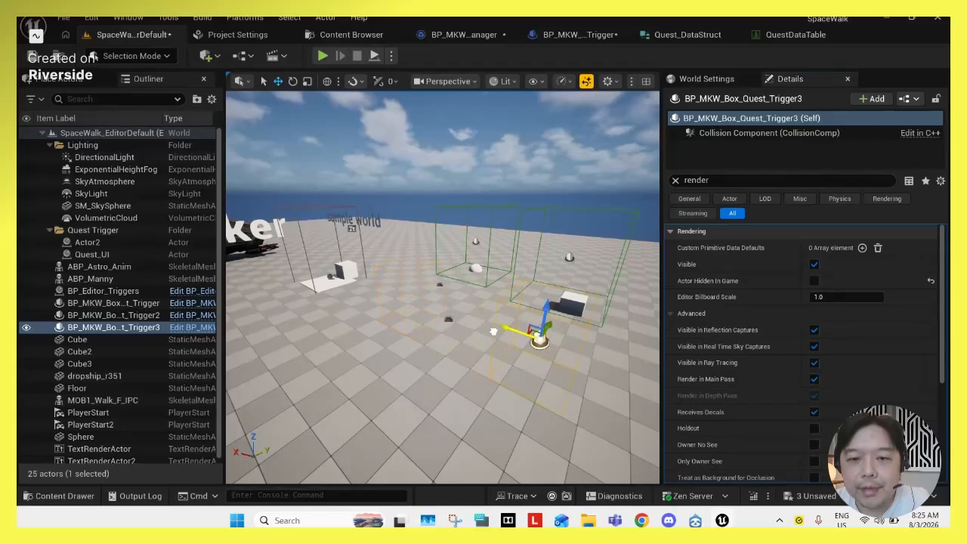
Set the Quest ID of BP_MKW_Box_Quest_Trigger3 to Q002
{"action": "left_click", "coordinate": [786, 35]}
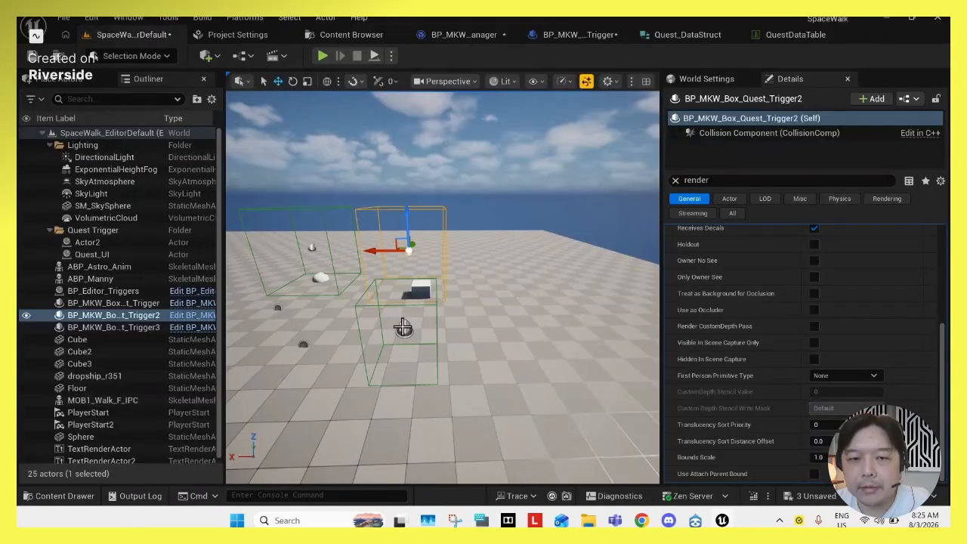
{"action": "left_click", "coordinate": [403, 327]}
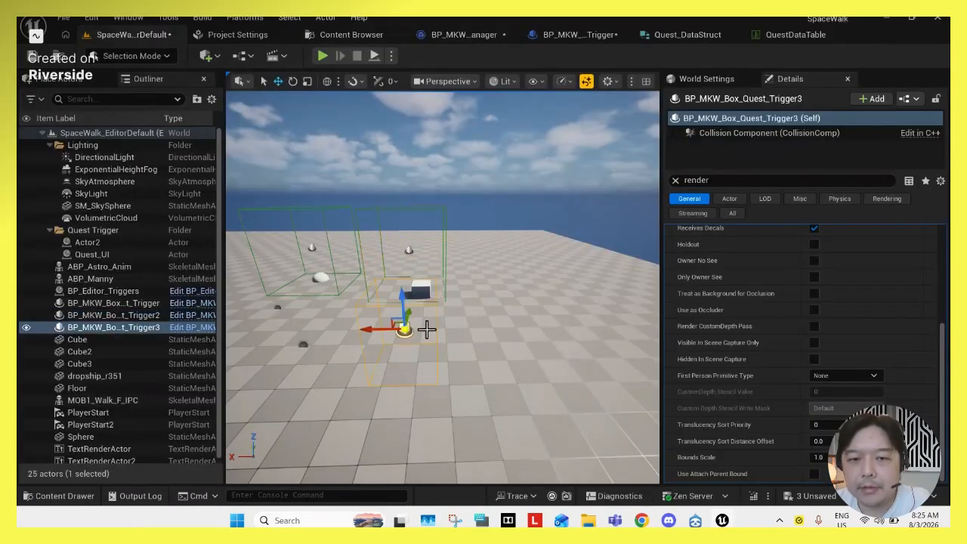
{"action": "scroll", "coordinate": [792, 307], "scroll_direction": "up", "scroll_amount": 5}
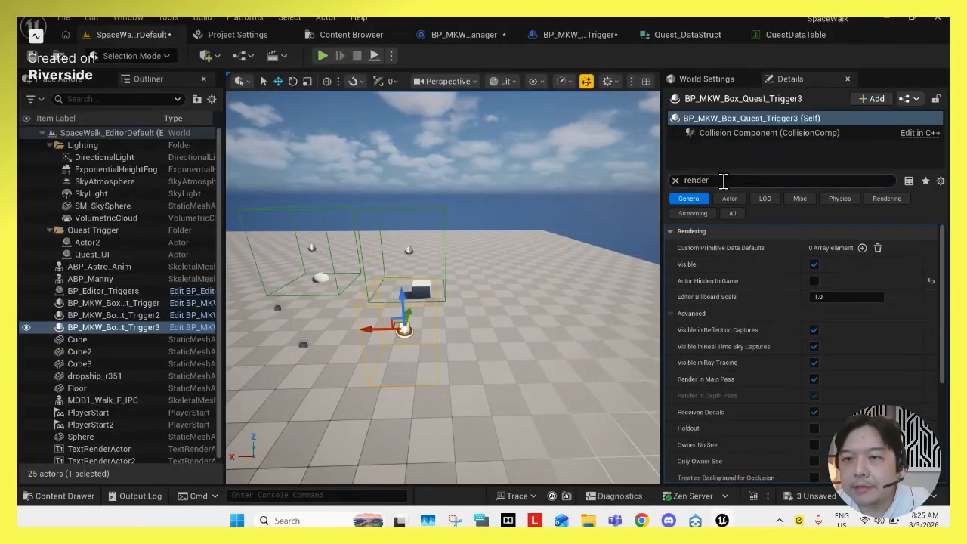
{"action": "left_click", "coordinate": [675, 180]}
{"action": "left_click", "coordinate": [849, 264]}
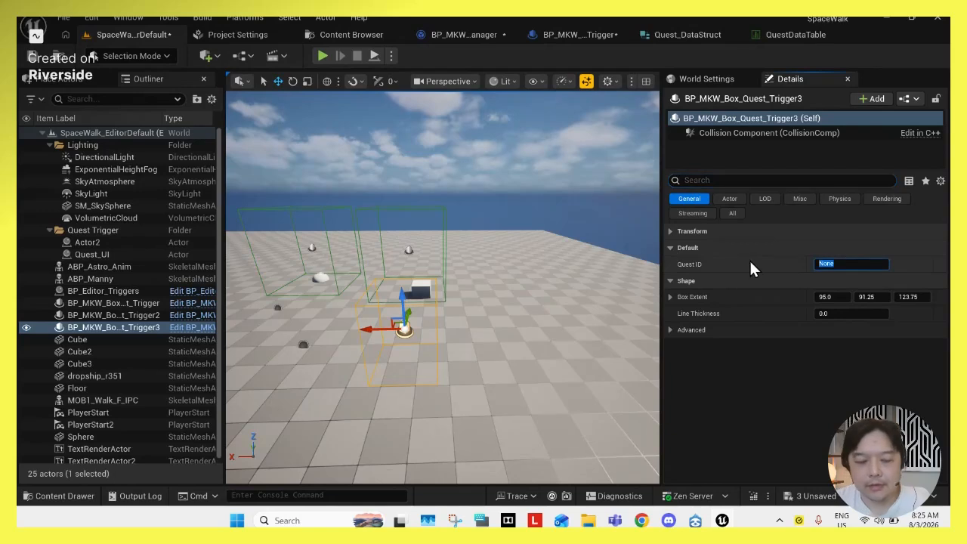
{"action": "type", "text": "Q002"}
Play-test the level by walking the character into the new trigger, and check row Q3 in QuestDataTable
{"action": "left_click", "coordinate": [322, 56]}
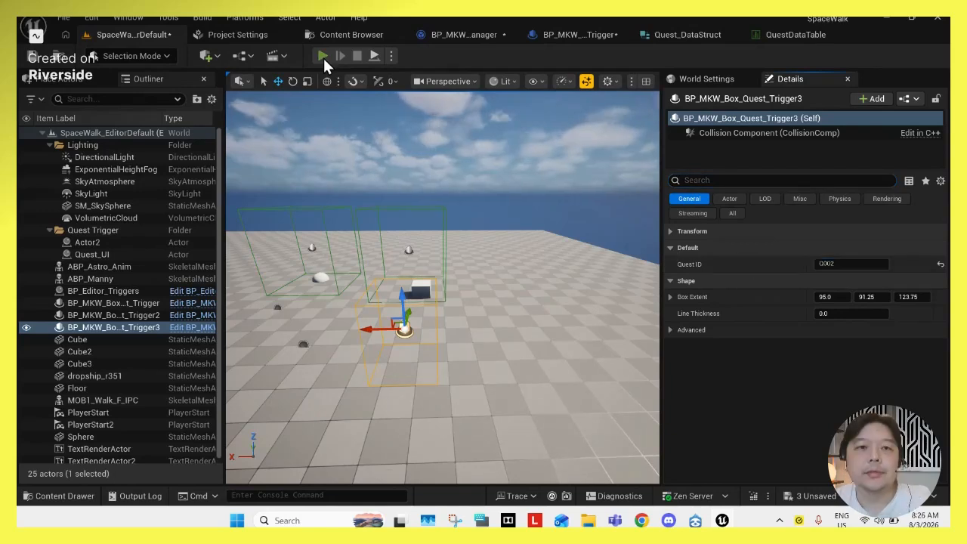
{"action": "key", "text": "w"}
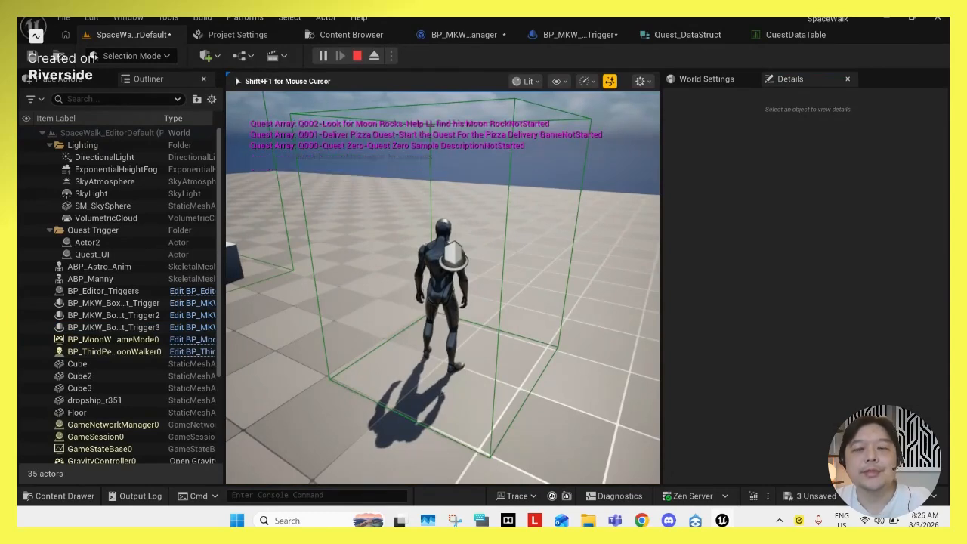
{"action": "key", "text": "Escape"}
{"action": "left_click", "coordinate": [776, 34]}
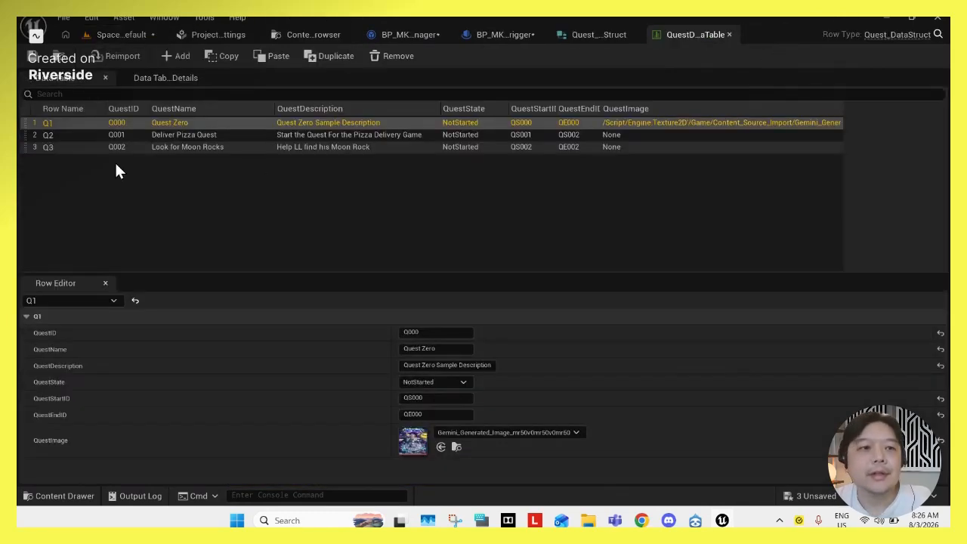
{"action": "left_click", "coordinate": [209, 150]}
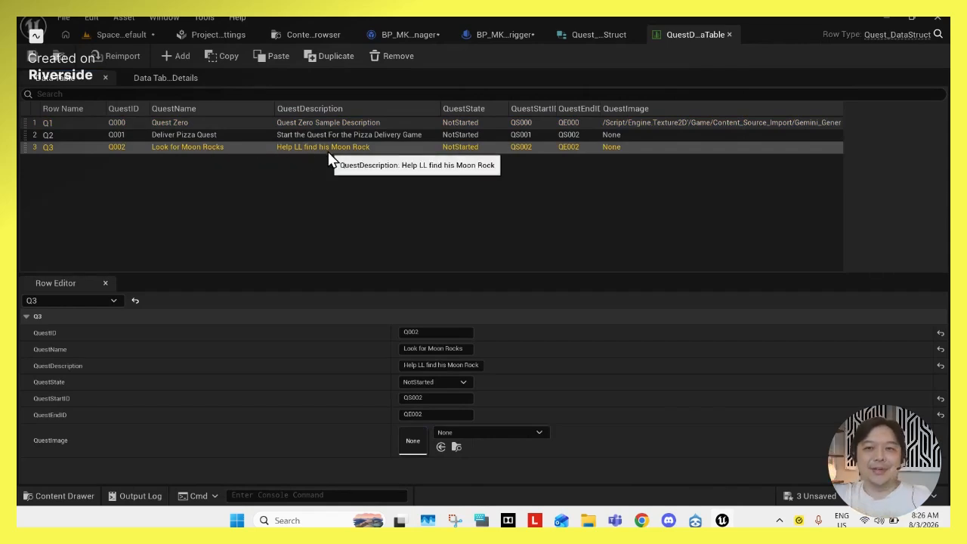
Save the BP_MKW_QuestManager and BP_MKW_Box_QuestEnd_Trigger blueprints
{"action": "left_click", "coordinate": [406, 31]}
{"action": "left_click", "coordinate": [507, 33]}
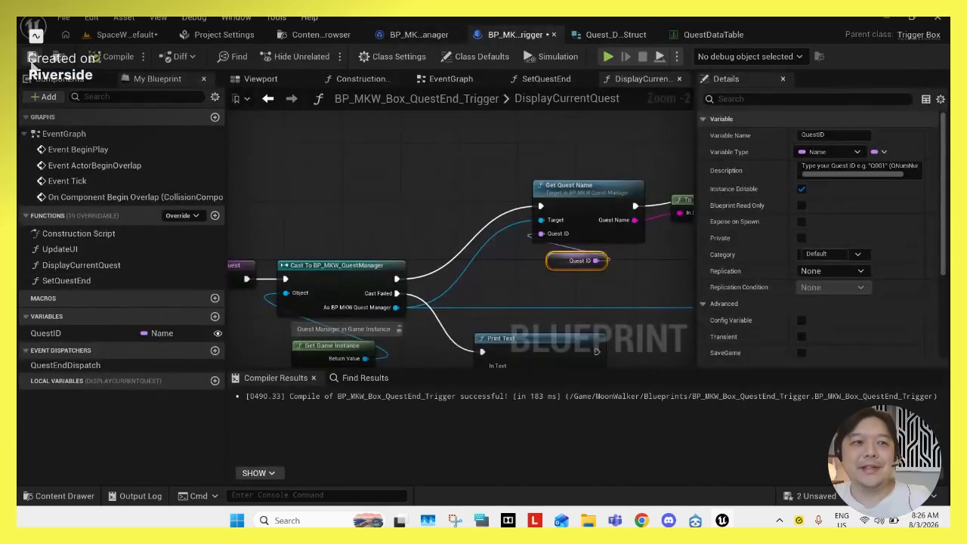
{"action": "left_click", "coordinate": [34, 61]}
{"action": "left_click", "coordinate": [408, 34]}
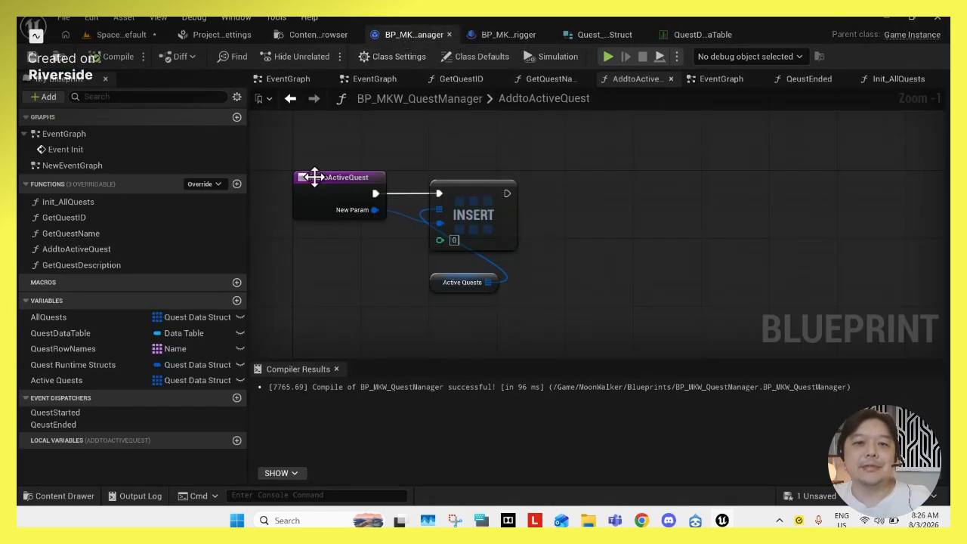
Switch to the browser to read the Game Instance and Trigger Flows notes, and return to Unreal Editor to view QuestDataTable
{"action": "left_click", "coordinate": [123, 34]}
{"action": "left_click", "coordinate": [641, 520]}
{"action": "left_click", "coordinate": [574, 455]}
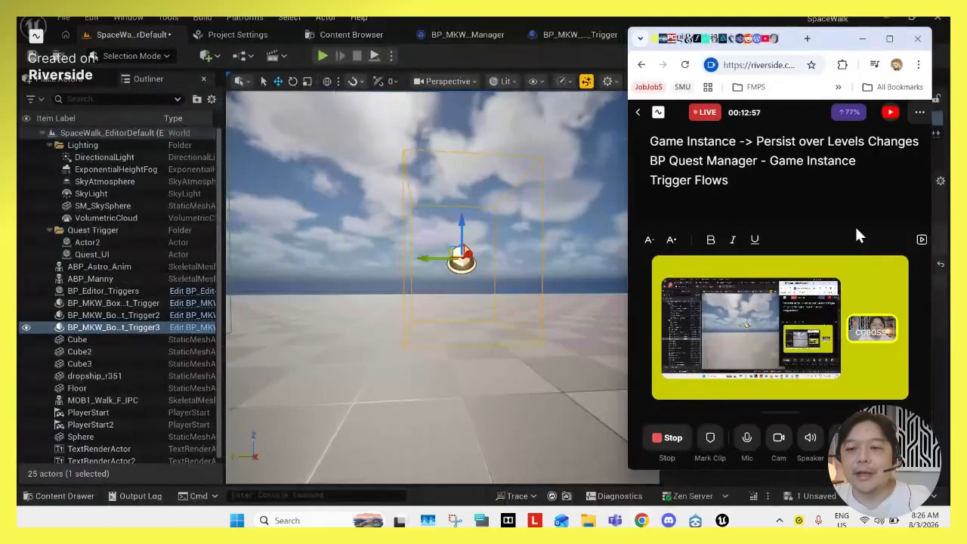
{"action": "mouse_move", "coordinate": [497, 241]}
{"action": "right_mouse_down"}
{"action": "mouse_move", "coordinate": [529, 256]}
{"action": "mouse_move", "coordinate": [529, 234]}
{"action": "mouse_move", "coordinate": [507, 241]}
{"action": "mouse_move", "coordinate": [460, 227]}
{"action": "mouse_move", "coordinate": [423, 238]}
{"action": "mouse_move", "coordinate": [453, 302]}
{"action": "mouse_move", "coordinate": [460, 264]}
{"action": "mouse_move", "coordinate": [507, 237]}
{"action": "right_mouse_up"}
{"action": "left_click", "coordinate": [789, 36]}
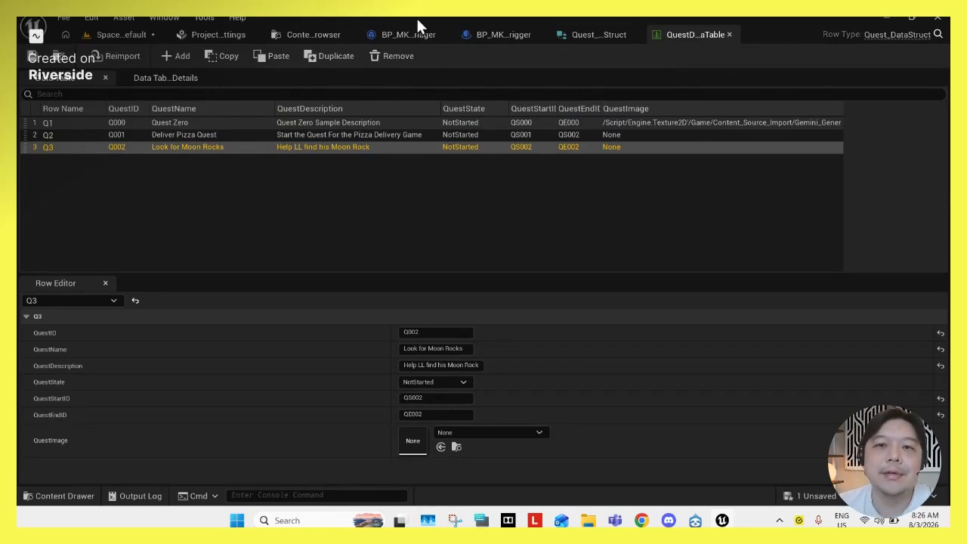
Move the Cast To BP_MKW_QuestManager node slightly up and to the right in the trigger's DisplayCurrentQuest function
{"action": "left_click", "coordinate": [459, 29]}
{"action": "right_click_drag", "start_coordinate": [339, 224], "coordinate": [467, 185]}
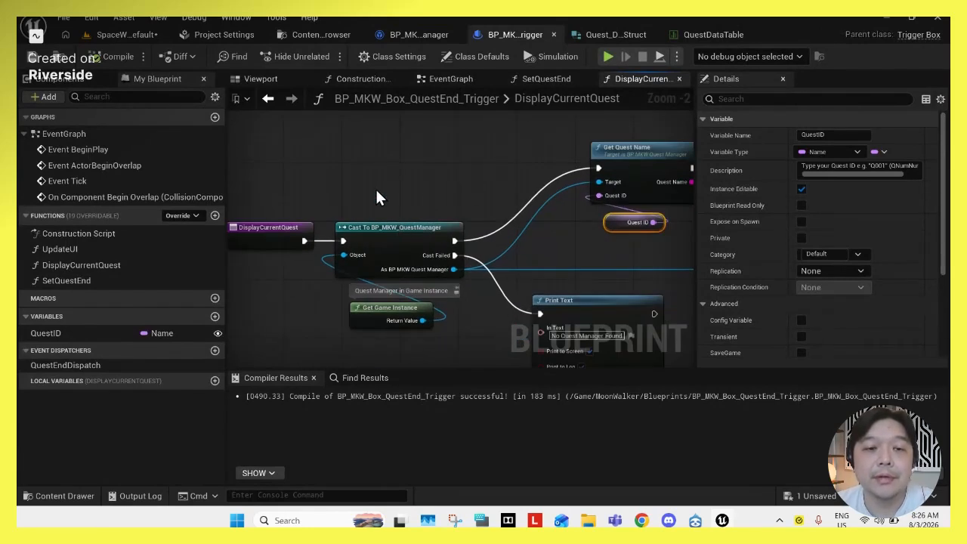
{"action": "left_click", "coordinate": [385, 229]}
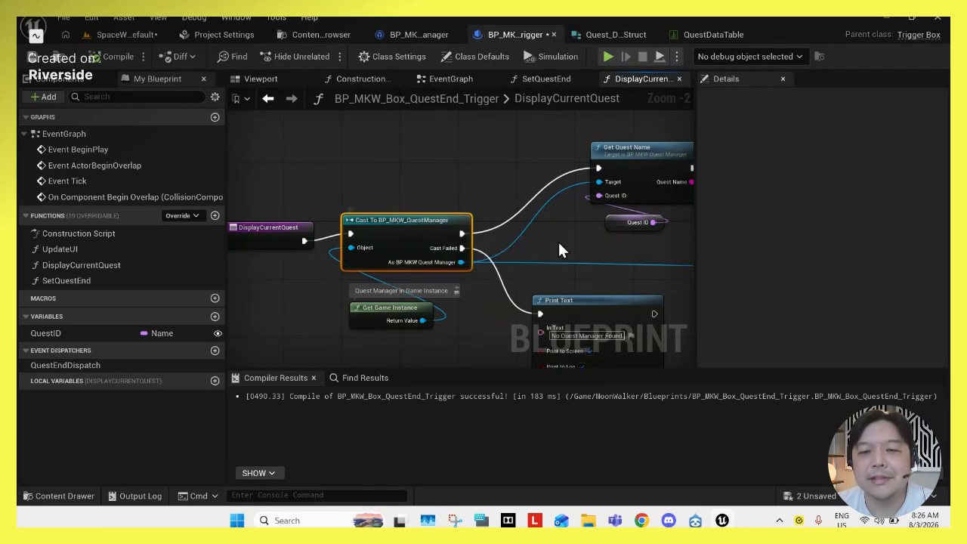
Move the Get Quest Name node together with its Quest ID variable closer to the Cast To BP_MKW_QuestManager node
{"action": "right_click_drag", "start_coordinate": [559, 245], "coordinate": [354, 235]}
{"action": "right_click_drag", "start_coordinate": [446, 239], "coordinate": [576, 282]}
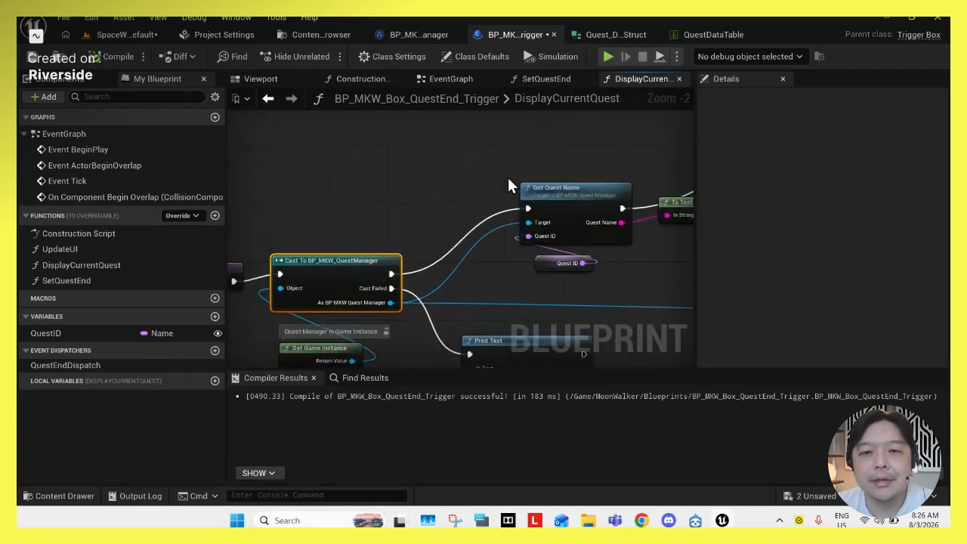
{"action": "left_click_drag", "start_coordinate": [508, 180], "coordinate": [615, 281]}
{"action": "left_click_drag", "start_coordinate": [575, 198], "coordinate": [539, 199]}
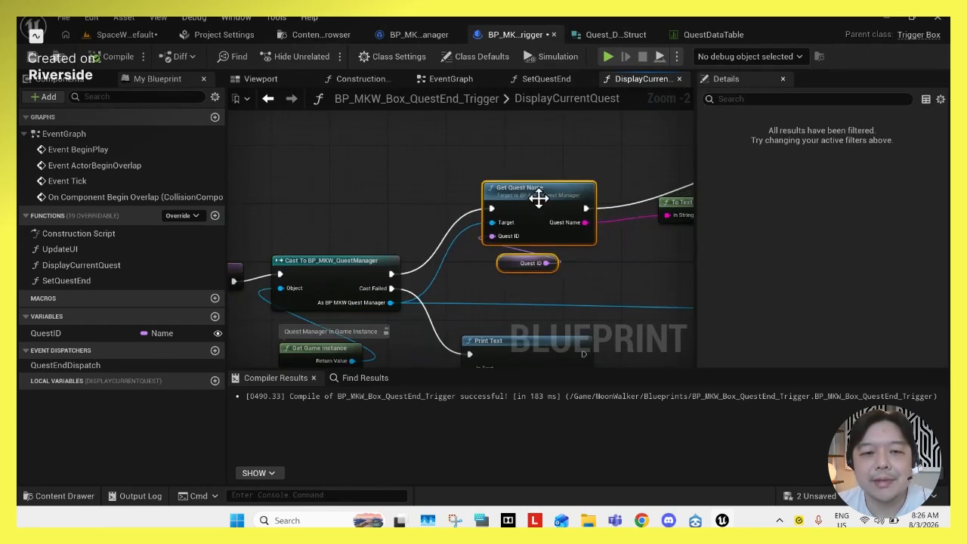
Move the To Text (String) node slightly down and left, and raise the Get Quest Name node above its Quest ID variable
{"action": "right_click_drag", "start_coordinate": [613, 201], "coordinate": [417, 199]}
{"action": "scroll", "coordinate": [430, 198], "scroll_direction": "down", "scroll_amount": 1}
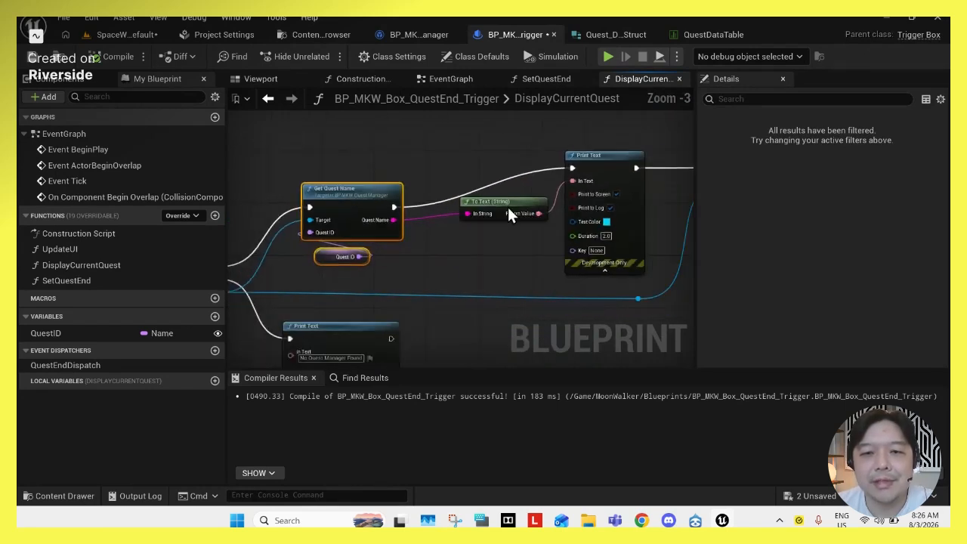
{"action": "left_click_drag", "start_coordinate": [509, 214], "coordinate": [494, 222]}
{"action": "left_click_drag", "start_coordinate": [333, 193], "coordinate": [334, 179]}
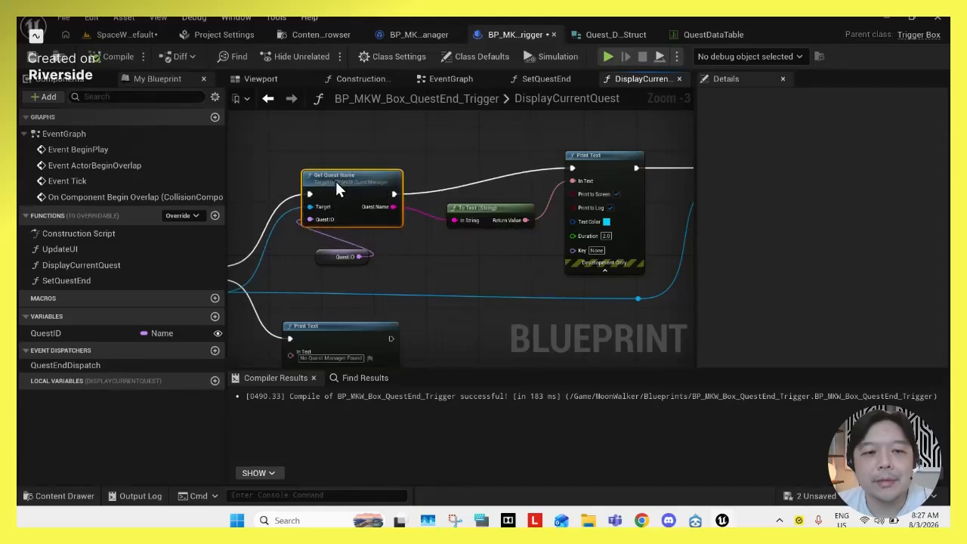
Review the DisplayCurrentQuest node chain from the quest manager cast to Print Text, and check the variables in Quest_DataStruct
{"action": "right_click_drag", "start_coordinate": [315, 197], "coordinate": [534, 202]}
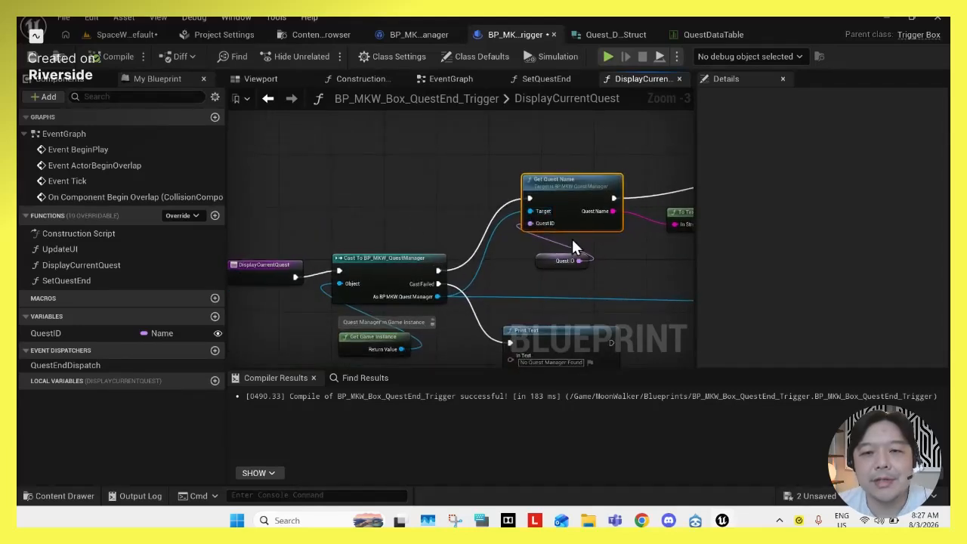
{"action": "right_click_drag", "start_coordinate": [611, 260], "coordinate": [379, 212]}
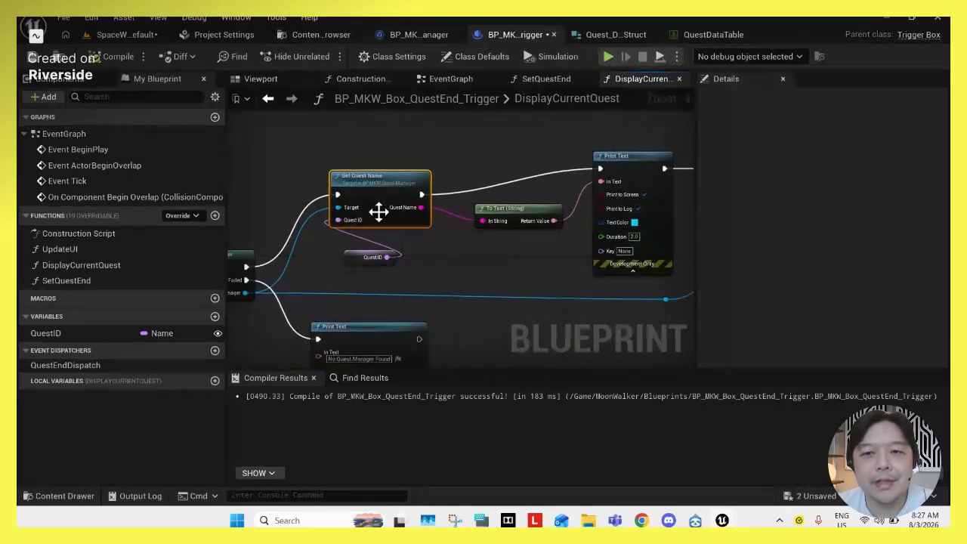
{"action": "right_click_drag", "start_coordinate": [527, 234], "coordinate": [318, 195]}
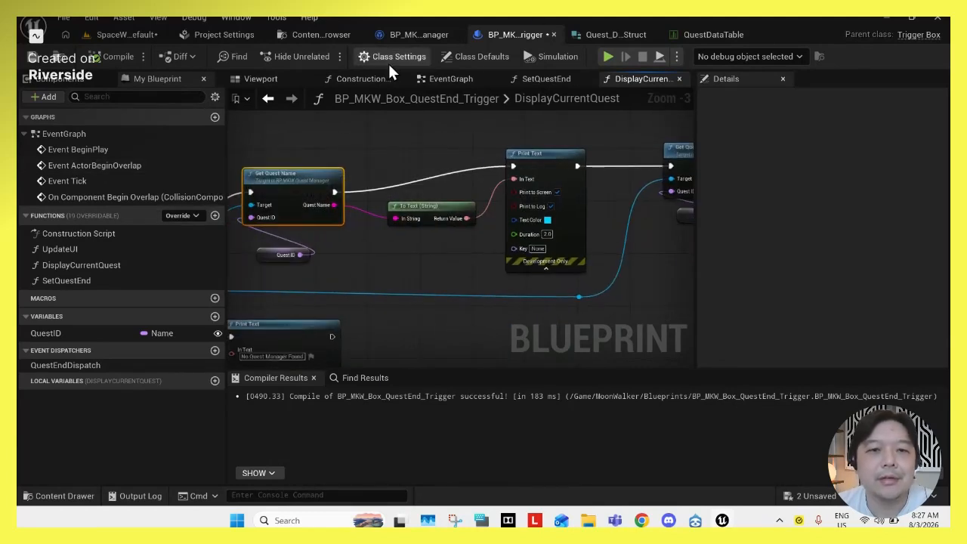
{"action": "left_click", "coordinate": [616, 34]}
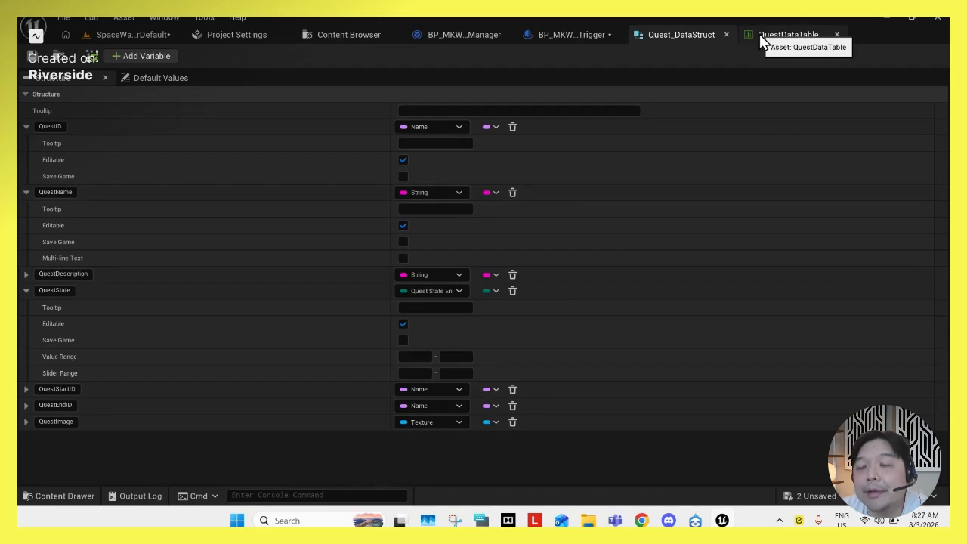
{"action": "left_click", "coordinate": [535, 35]}
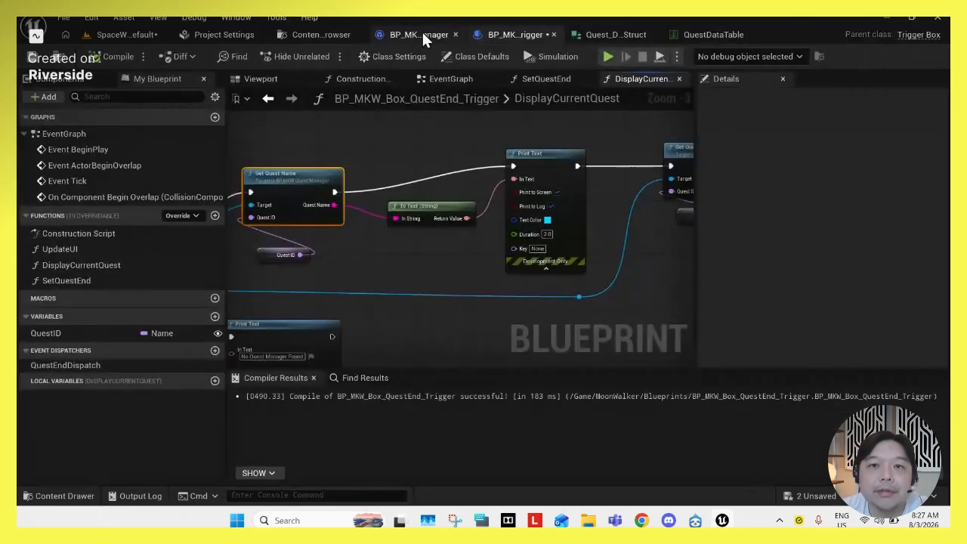
Inspect the trigger volumes in the SpaceWalk level and select the cube inside one, checking back against the DisplayCurrentQuest graph
{"action": "left_click", "coordinate": [124, 34]}
{"action": "mouse_move", "coordinate": [567, 291]}
{"action": "right_mouse_down"}
{"action": "mouse_move", "coordinate": [498, 297]}
{"action": "mouse_move", "coordinate": [568, 295]}
{"action": "right_mouse_up"}
{"action": "scroll", "coordinate": [546, 298], "scroll_direction": "up", "scroll_amount": 4}
{"action": "right_click", "coordinate": [547, 298]}
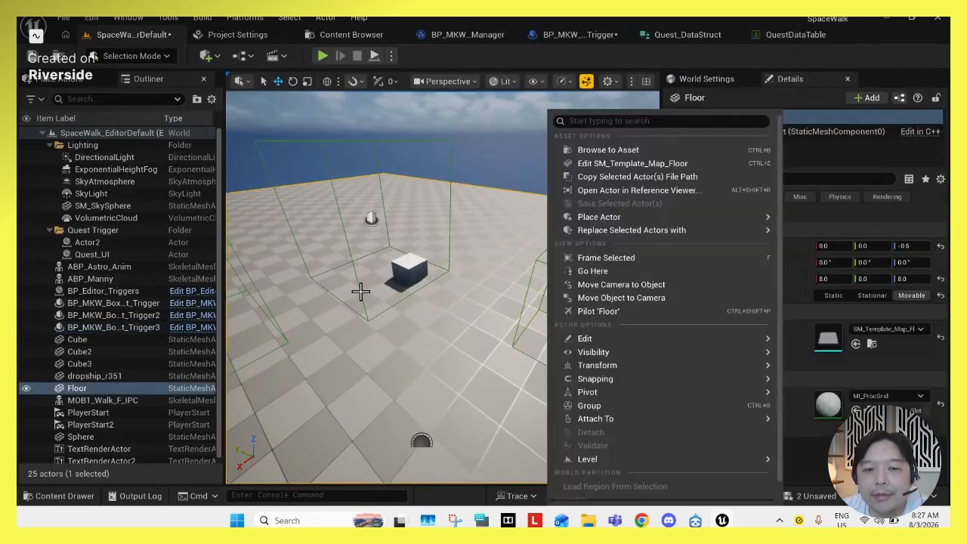
{"action": "left_click", "coordinate": [404, 273]}
{"action": "scroll", "coordinate": [559, 295], "scroll_direction": "down", "scroll_amount": 3}
{"action": "left_click", "coordinate": [603, 35]}
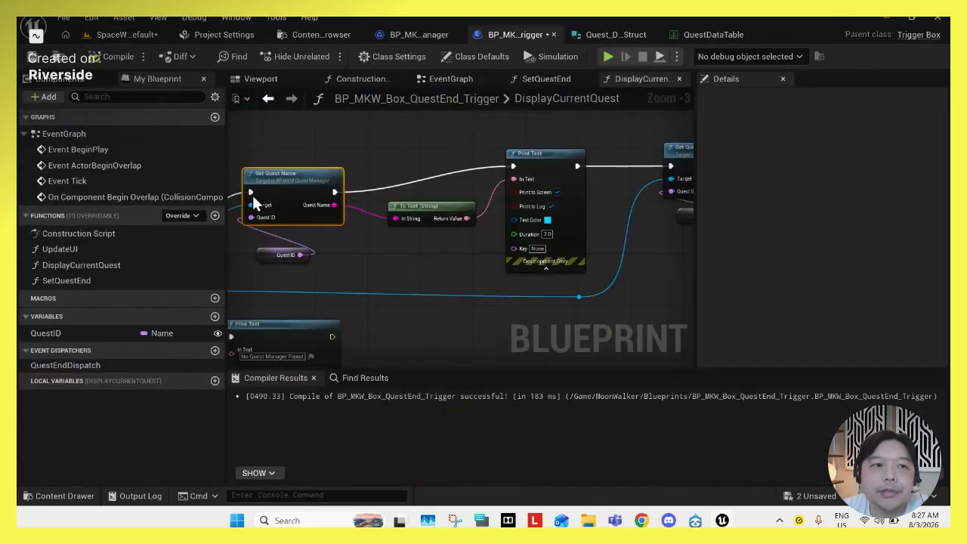
{"action": "left_click", "coordinate": [111, 34]}
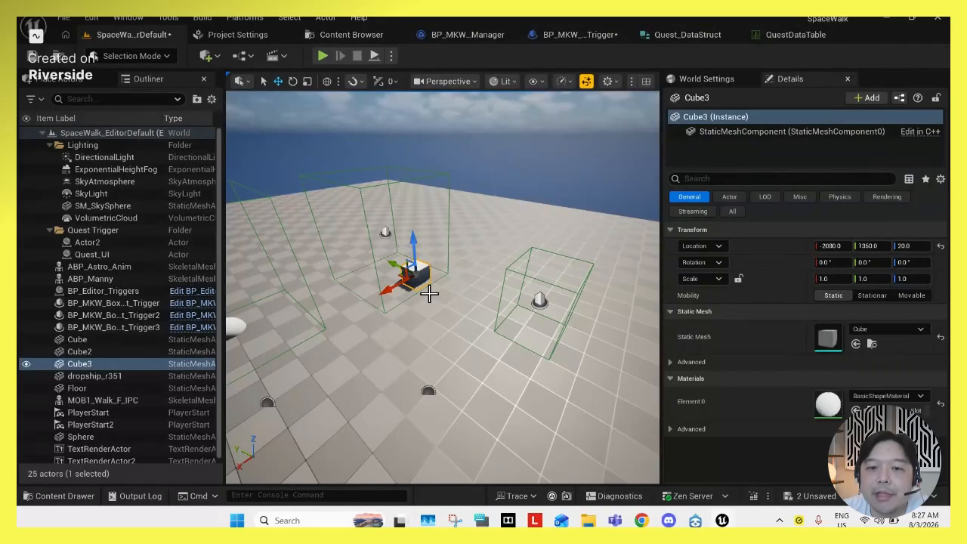
Switch to the browser and show the Game Instance and Trigger Flows notes in front of the Unreal Editor level
{"action": "left_click", "coordinate": [723, 521]}
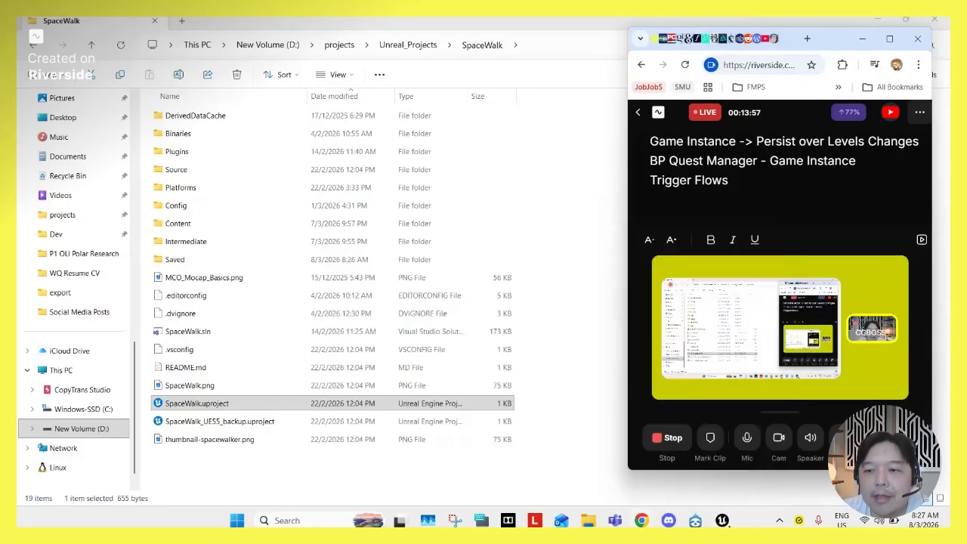
{"action": "mouse_move", "coordinate": [883, 45]}
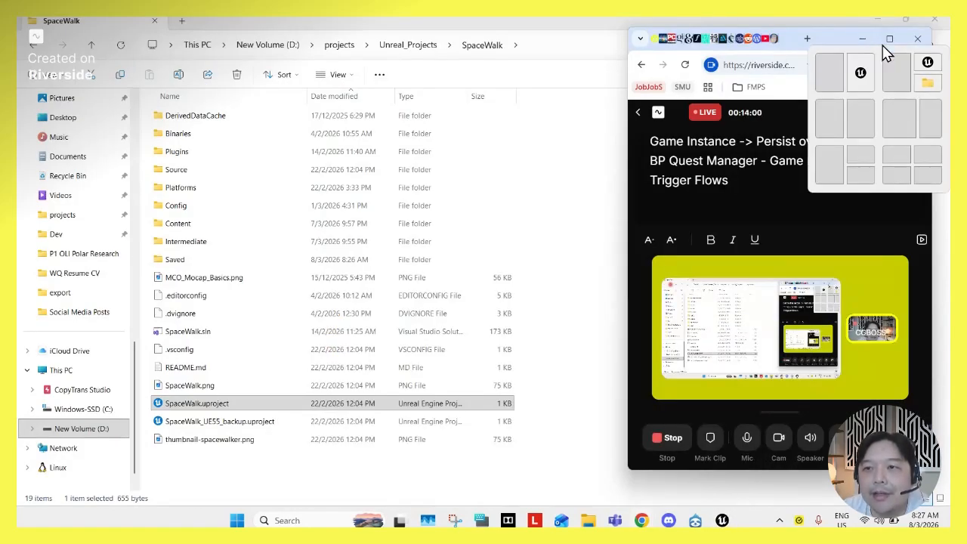
{"action": "left_click", "coordinate": [723, 520]}
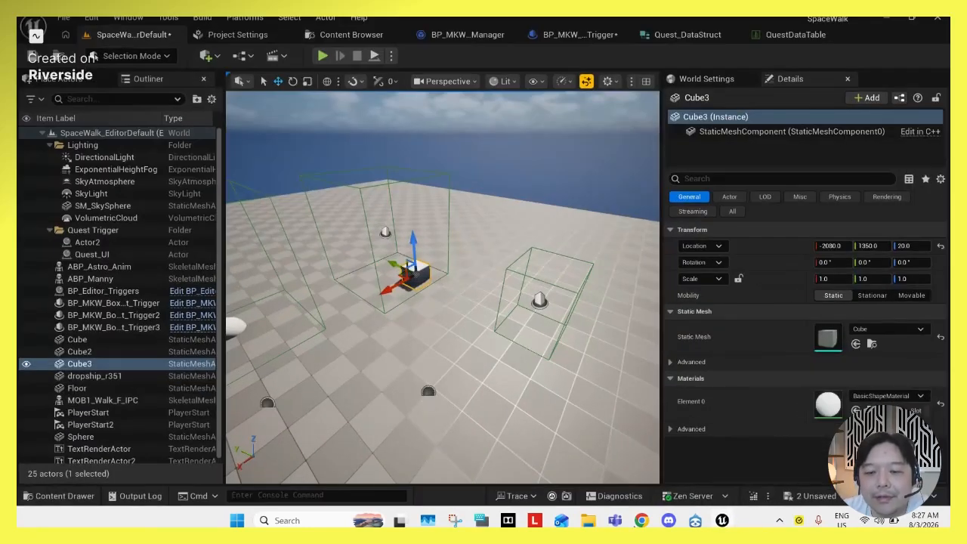
{"action": "mouse_move", "coordinate": [640, 521]}
{"action": "left_click", "coordinate": [680, 458]}
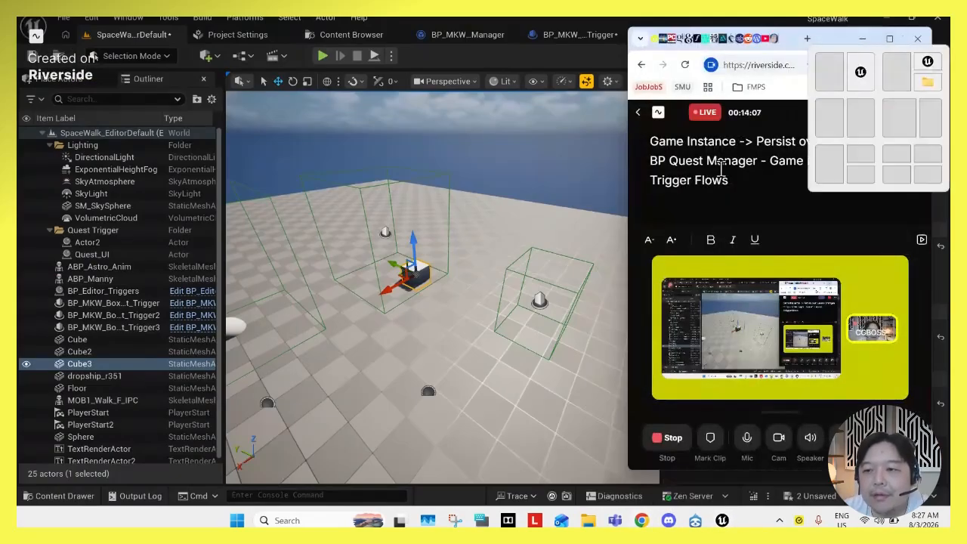